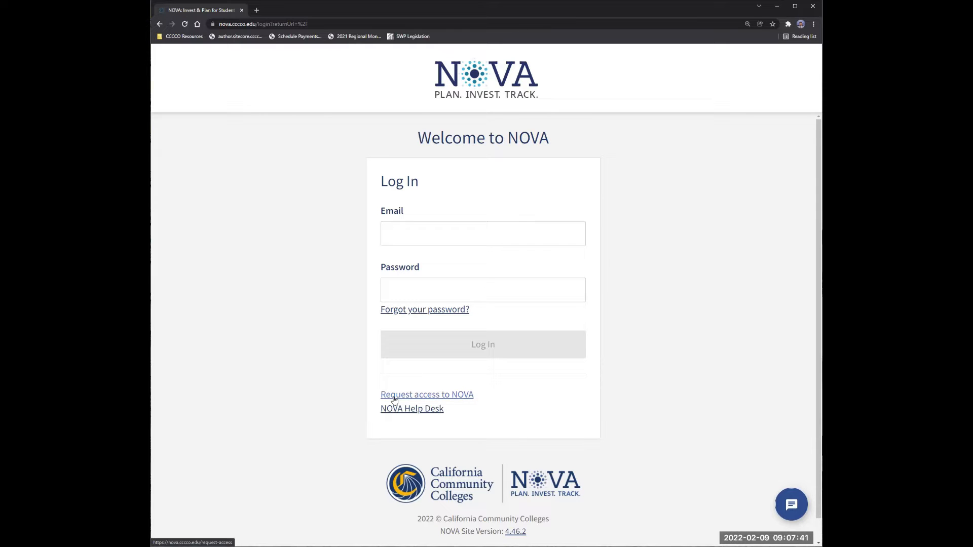
Look over the NOVA access request form, then return to the login page.
{"action": "left_click", "coordinate": [424, 398]}
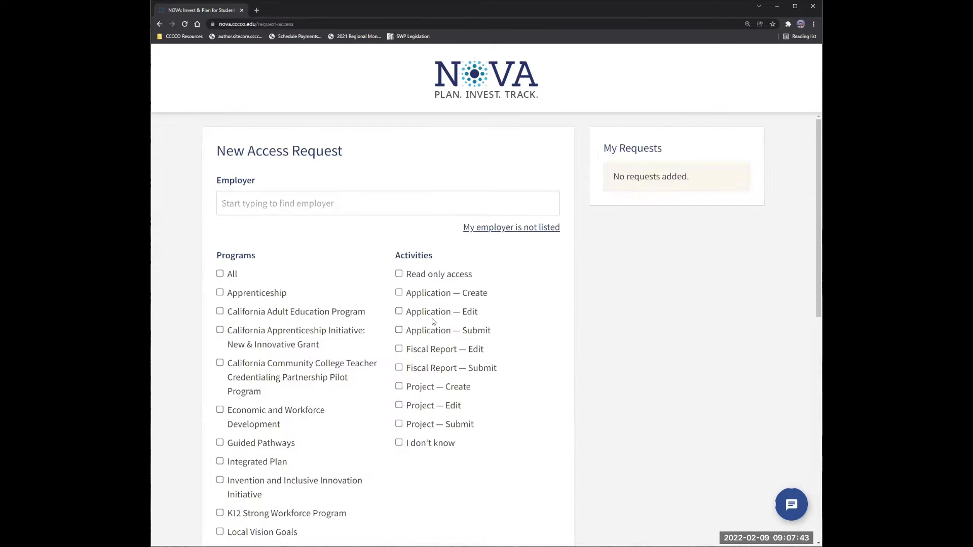
{"action": "scroll", "coordinate": [294, 210], "scroll_direction": "down", "scroll_amount": 1}
{"action": "scroll", "coordinate": [292, 210], "scroll_direction": "up", "scroll_amount": 1}
{"action": "scroll", "coordinate": [304, 253], "scroll_direction": "down", "scroll_amount": 1}
{"action": "scroll", "coordinate": [258, 350], "scroll_direction": "down", "scroll_amount": 1}
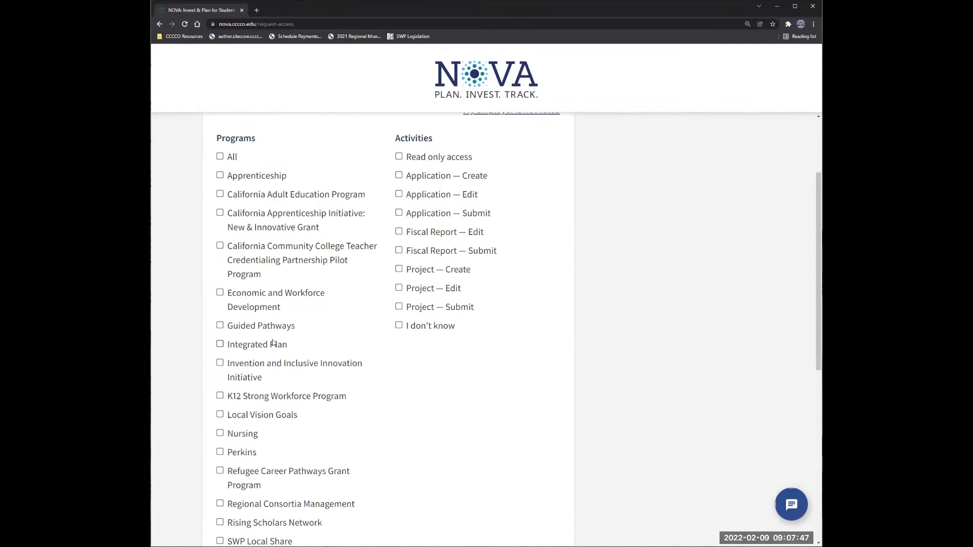
{"action": "scroll", "coordinate": [258, 349], "scroll_direction": "down", "scroll_amount": 1}
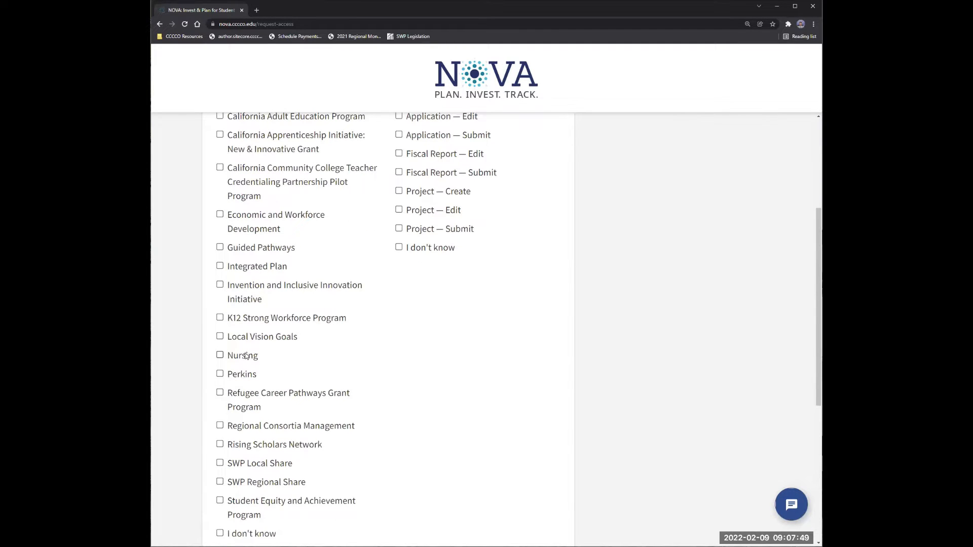
{"action": "scroll", "coordinate": [246, 355], "scroll_direction": "up", "scroll_amount": 2}
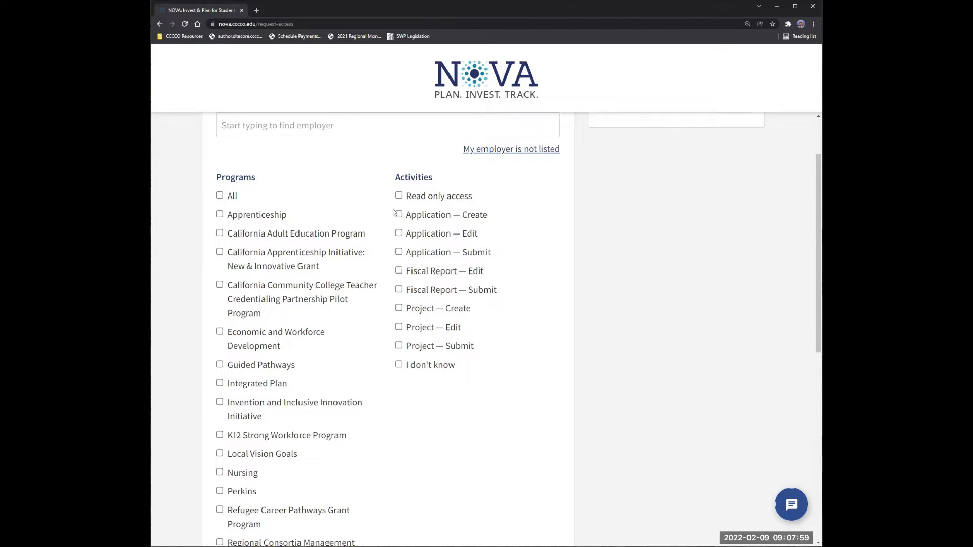
{"action": "scroll", "coordinate": [515, 345], "scroll_direction": "down", "scroll_amount": 5}
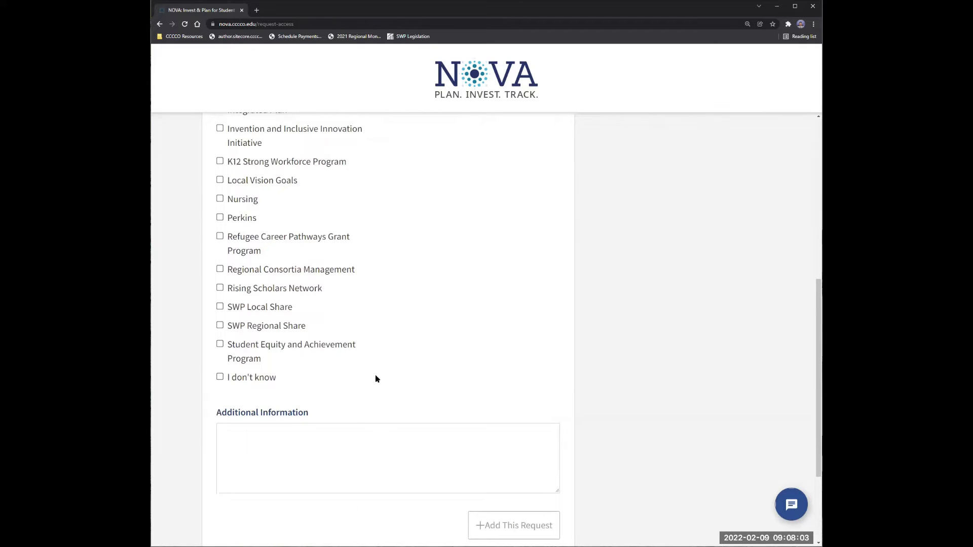
{"action": "scroll", "coordinate": [376, 376], "scroll_direction": "down", "scroll_amount": 2}
{"action": "scroll", "coordinate": [376, 372], "scroll_direction": "up", "scroll_amount": 6}
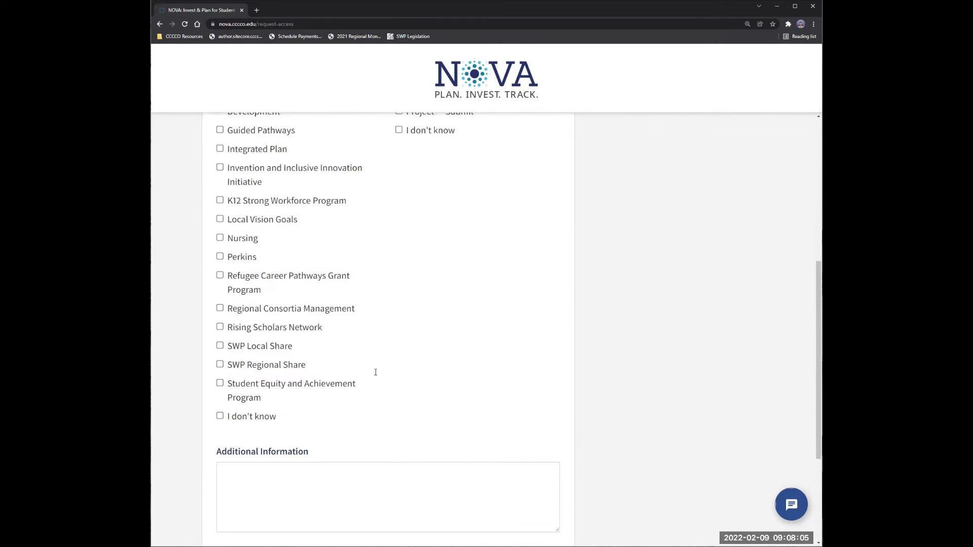
{"action": "scroll", "coordinate": [376, 375], "scroll_direction": "up", "scroll_amount": 3}
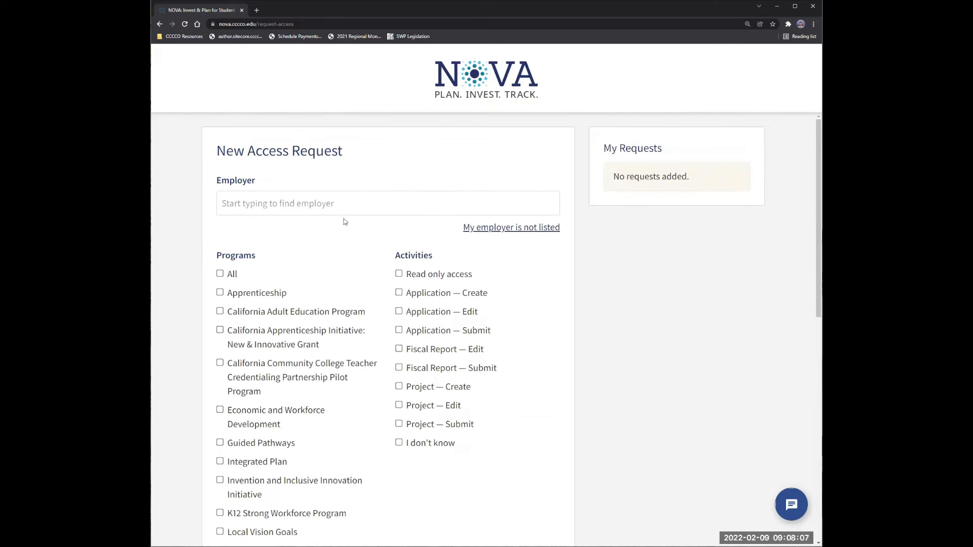
{"action": "left_click", "coordinate": [159, 23]}
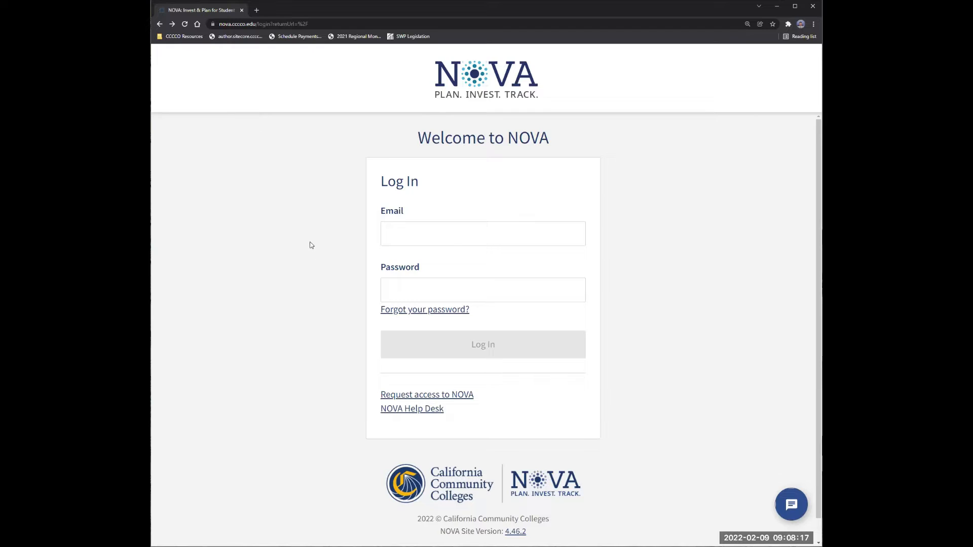
Log in to NOVA with the account email address and password.
{"action": "left_click", "coordinate": [403, 227]}
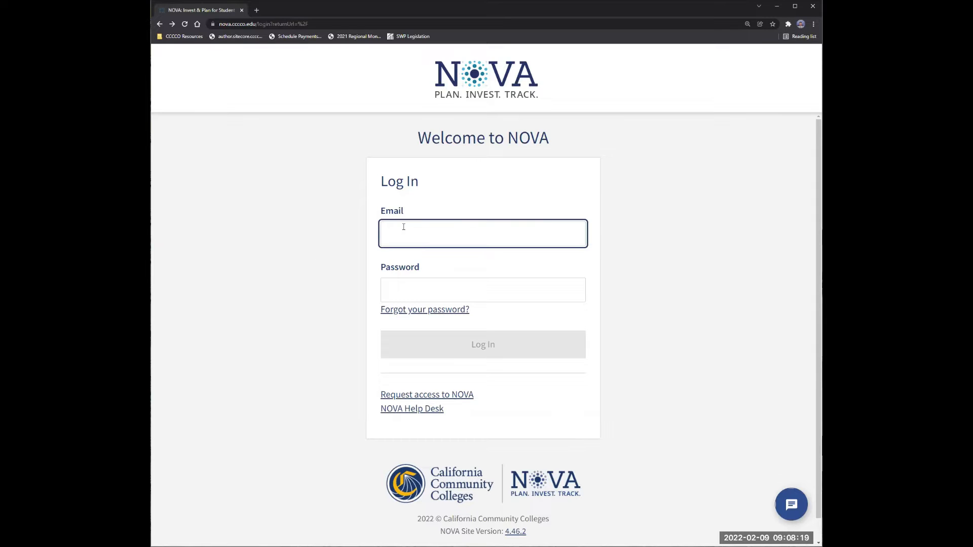
{"action": "key", "text": "Tab"}
{"action": "type", "text": "********"}
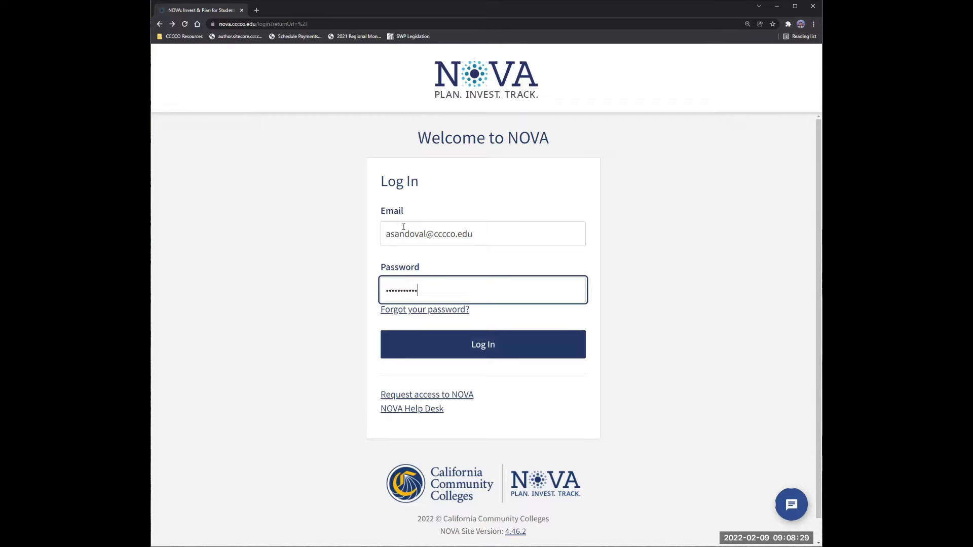
{"action": "key", "text": "Return"}
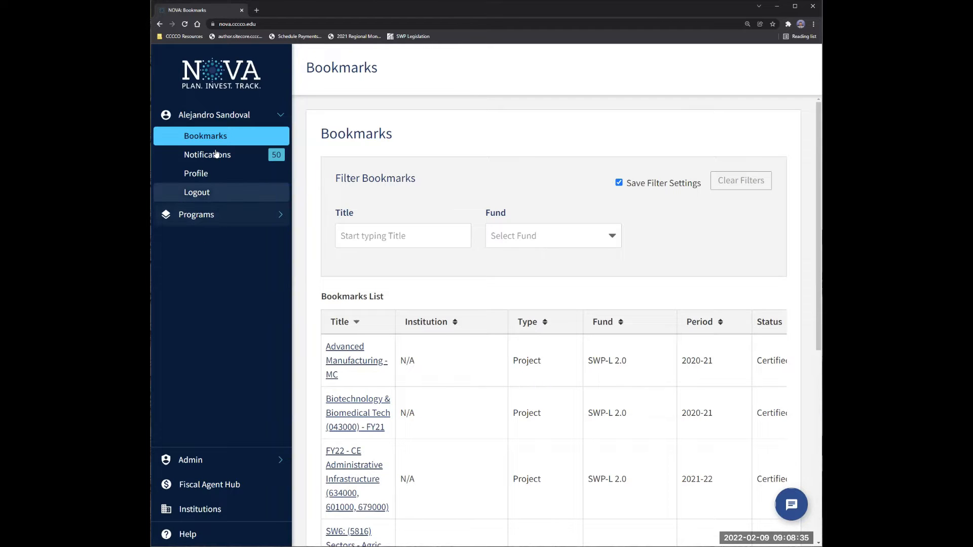
Switch to the i3 program under Programs and show its Applications page.
{"action": "left_click", "coordinate": [200, 216]}
{"action": "scroll", "coordinate": [223, 354], "scroll_direction": "down", "scroll_amount": 3}
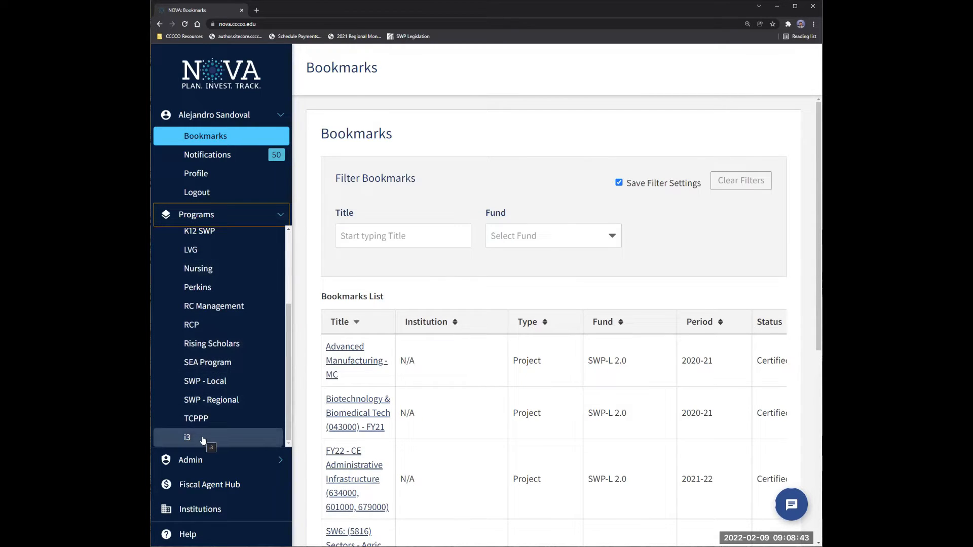
{"action": "left_click", "coordinate": [204, 439]}
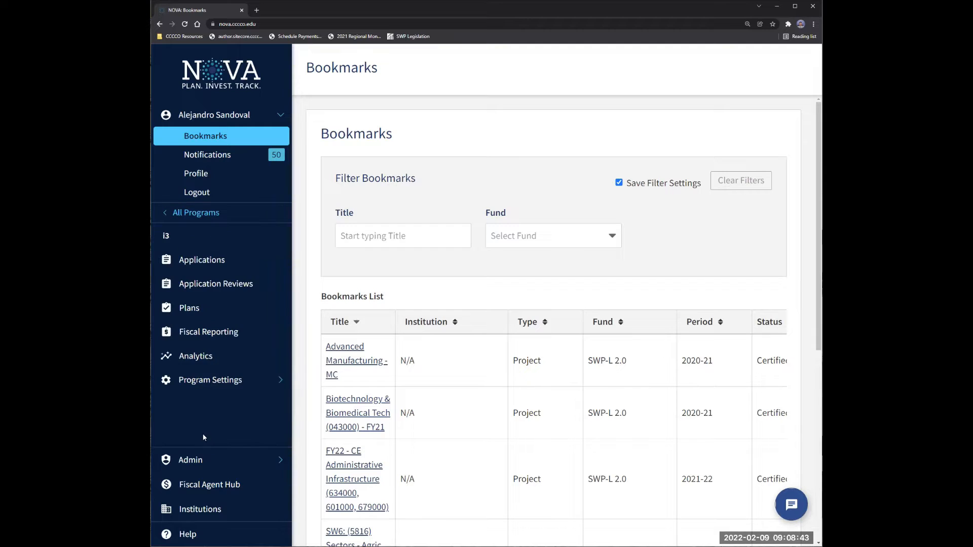
{"action": "left_click", "coordinate": [228, 261]}
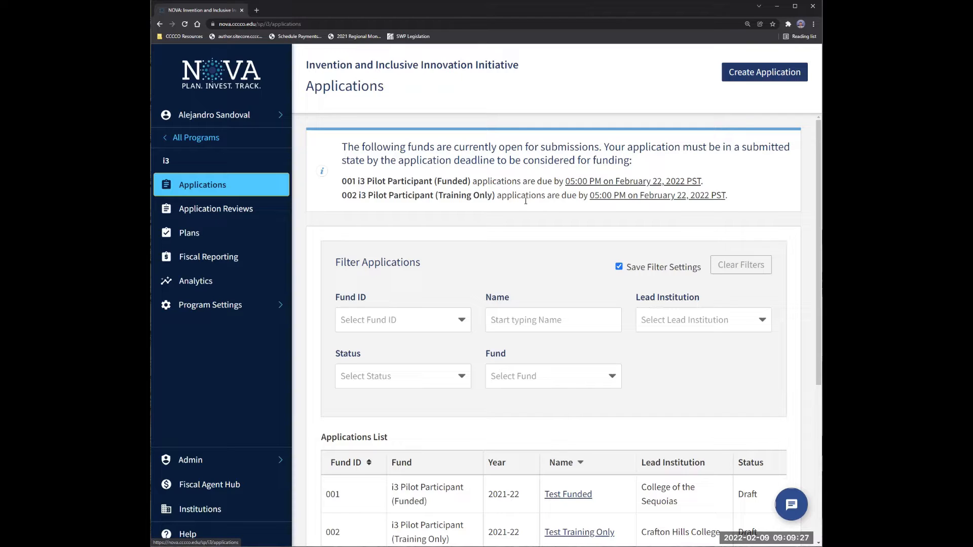
Start a new application named 'Nova Walkthrough Test'.
{"action": "left_click", "coordinate": [747, 76]}
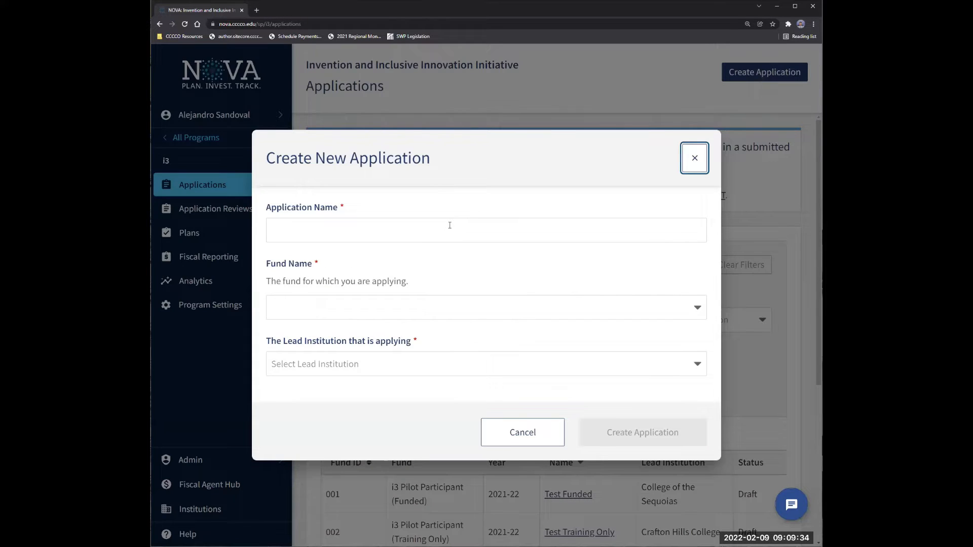
{"action": "left_click", "coordinate": [449, 225]}
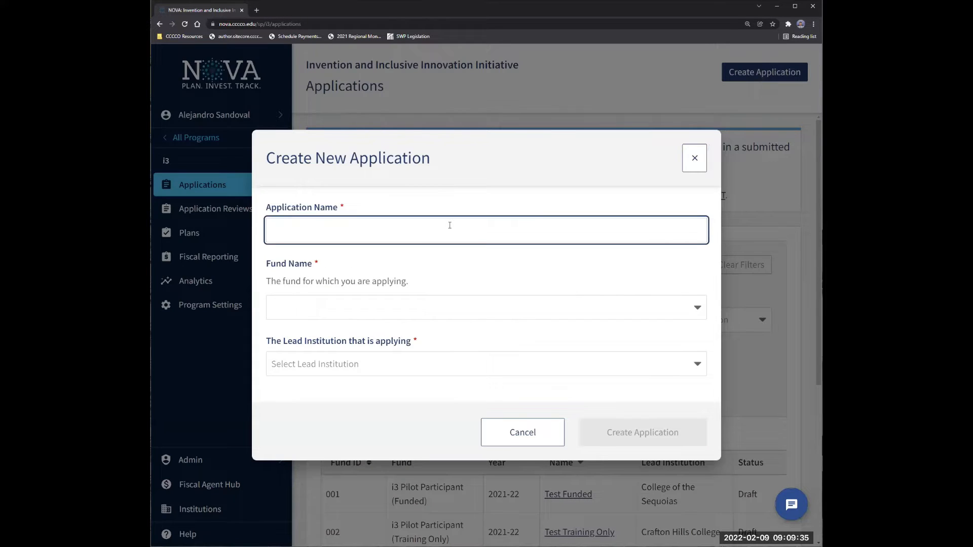
{"action": "type", "text": "NOva"}
{"action": "key", "text": "BackSpace"}
{"action": "key", "text": "BackSpace"}
{"action": "key", "text": "BackSpace"}
{"action": "key", "text": "BackSpace"}
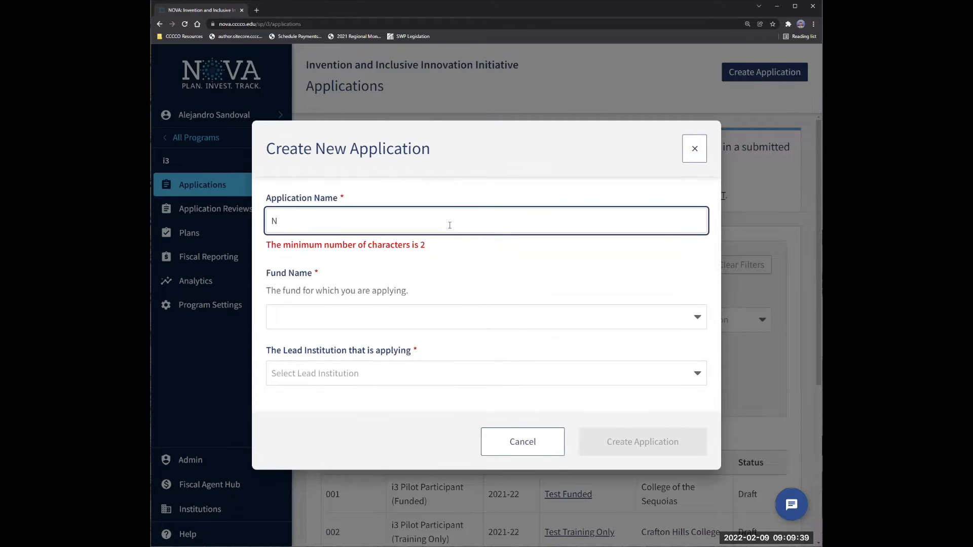
{"action": "type", "text": "ova Walk"}
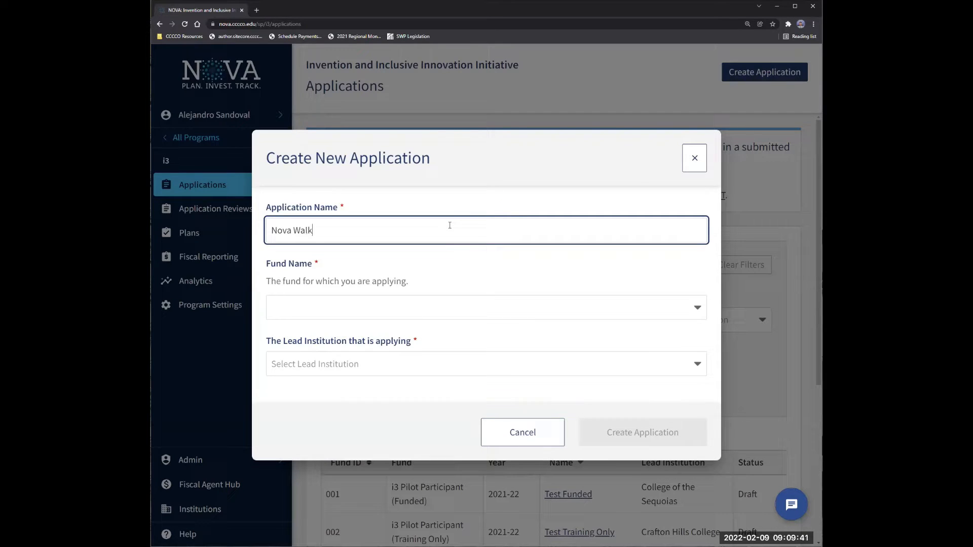
{"action": "type", "text": "through Test"}
Choose fund 001 i3 Pilot Participant (Funded) and lead Allan Hancock College, then create it.
{"action": "left_click", "coordinate": [322, 304]}
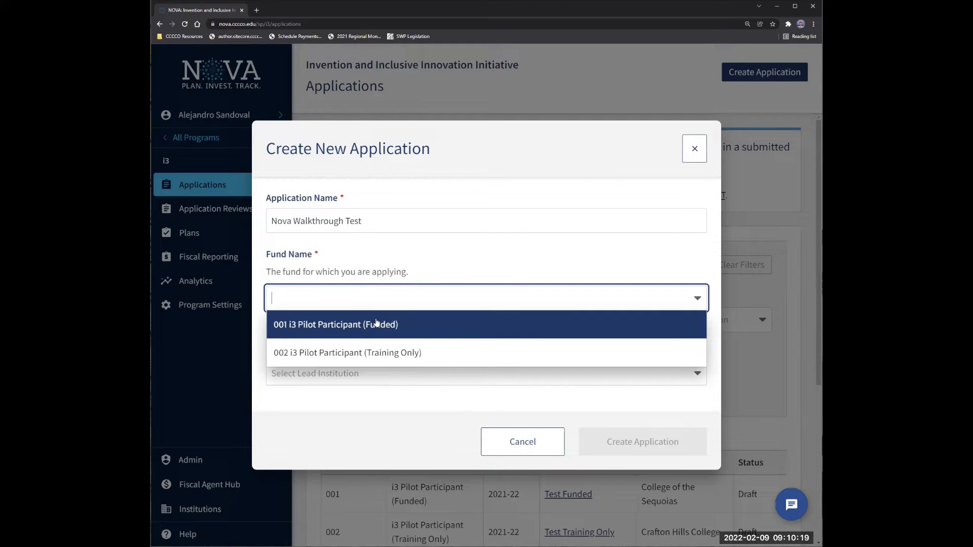
{"action": "left_click", "coordinate": [403, 329]}
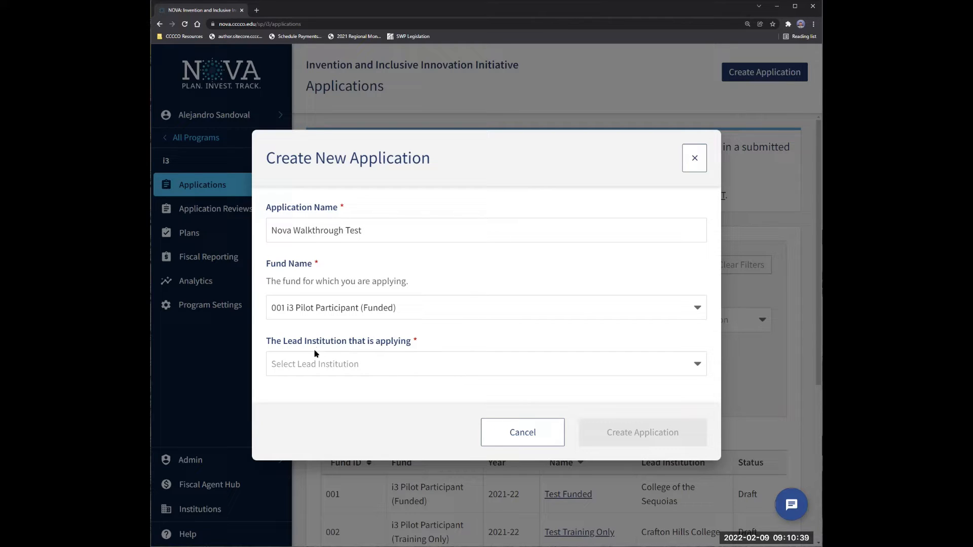
{"action": "left_click", "coordinate": [366, 364]}
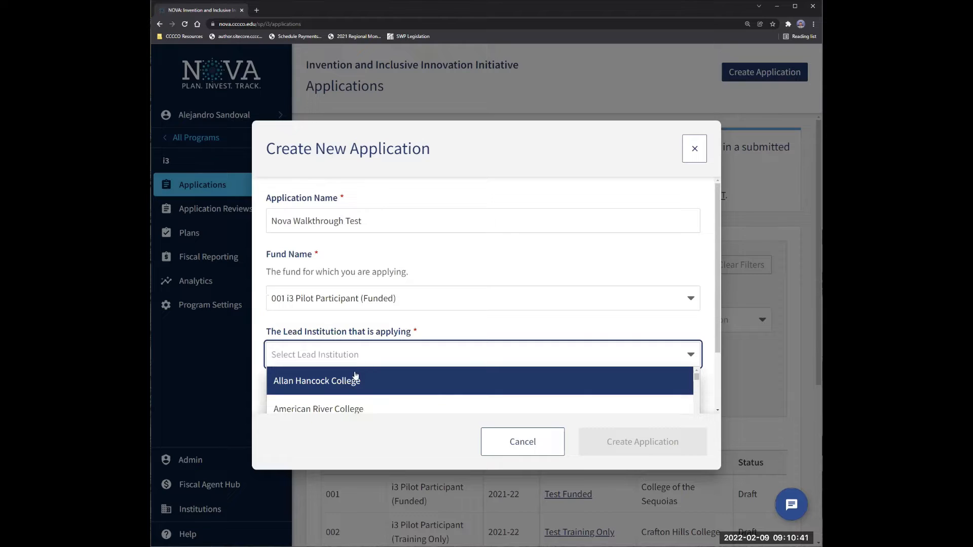
{"action": "left_click", "coordinate": [352, 380]}
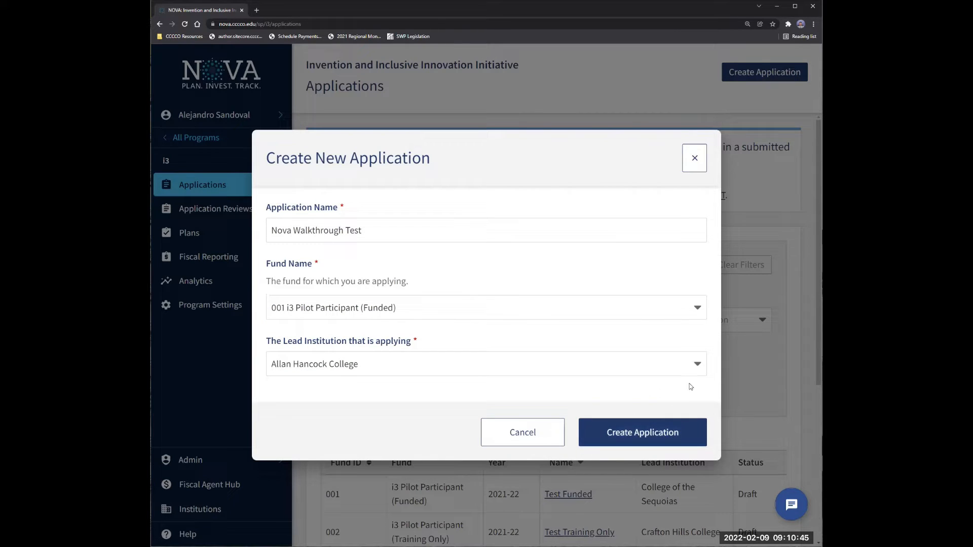
{"action": "left_click", "coordinate": [650, 431]}
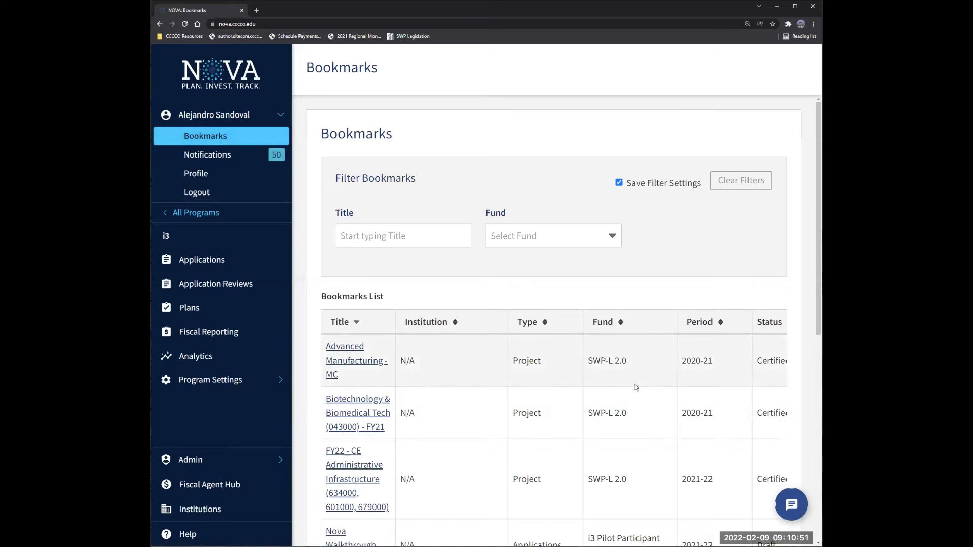
Open the 'Nova Walkthrough Test' draft from the Applications list.
{"action": "scroll", "coordinate": [539, 356], "scroll_direction": "down", "scroll_amount": 1}
{"action": "scroll", "coordinate": [530, 357], "scroll_direction": "up", "scroll_amount": 1}
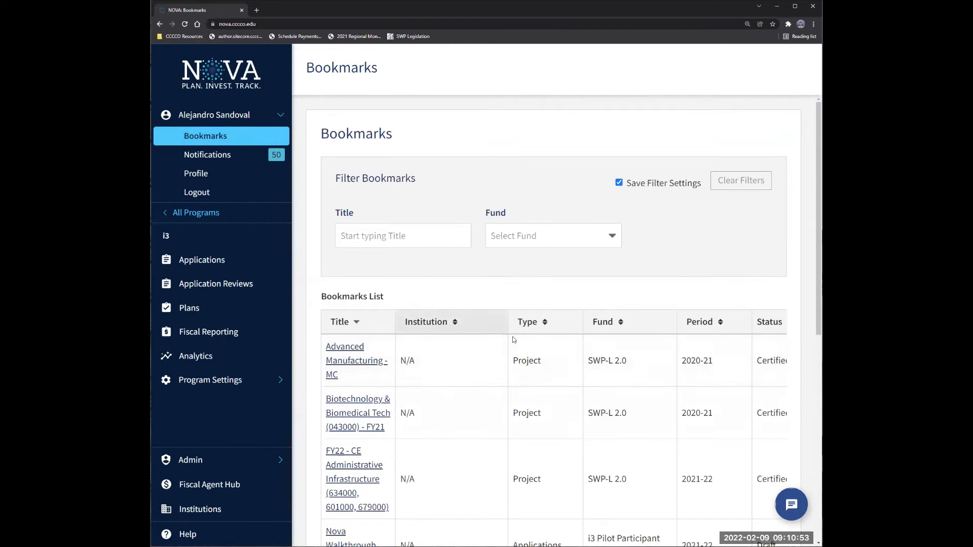
{"action": "scroll", "coordinate": [369, 308], "scroll_direction": "down", "scroll_amount": 3}
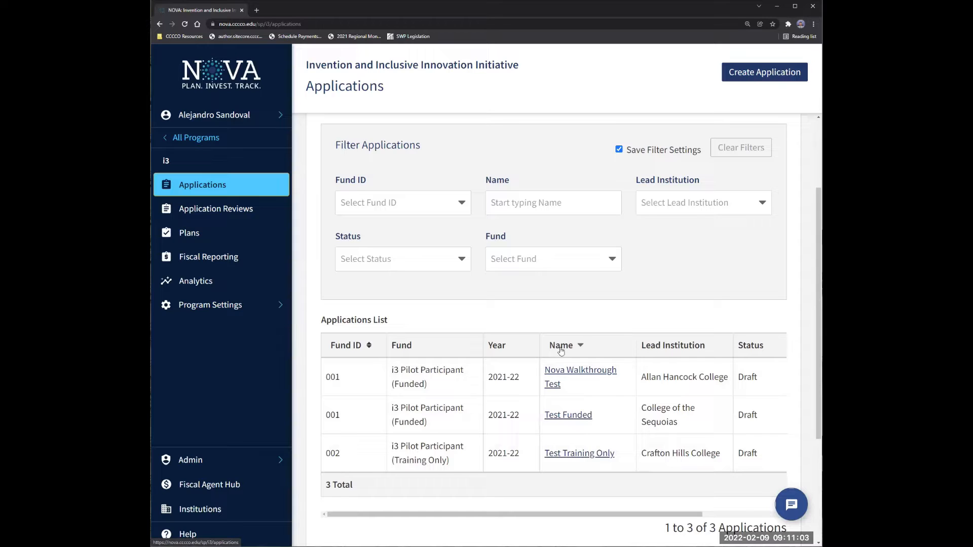
{"action": "left_click", "coordinate": [575, 375]}
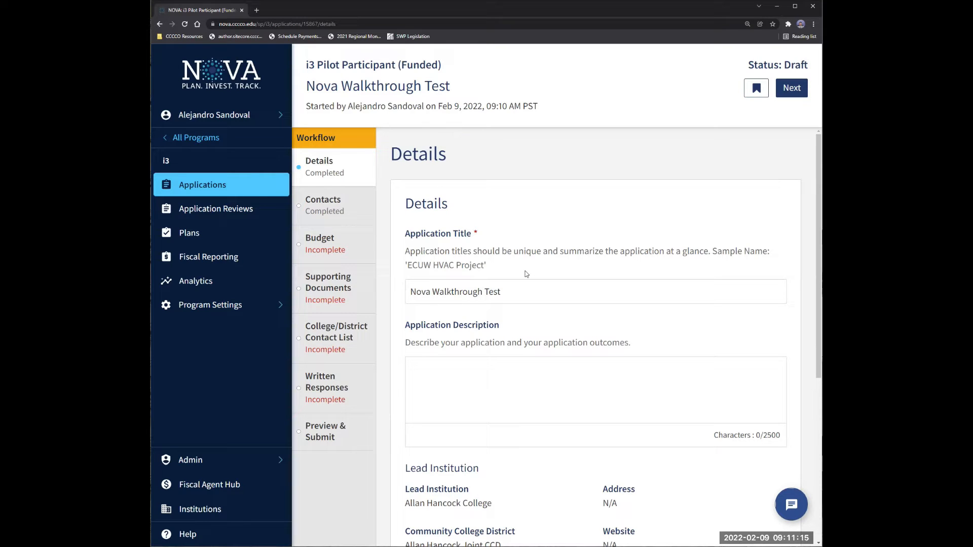
{"action": "scroll", "coordinate": [494, 254], "scroll_direction": "down", "scroll_amount": 1}
{"action": "left_click", "coordinate": [511, 253]}
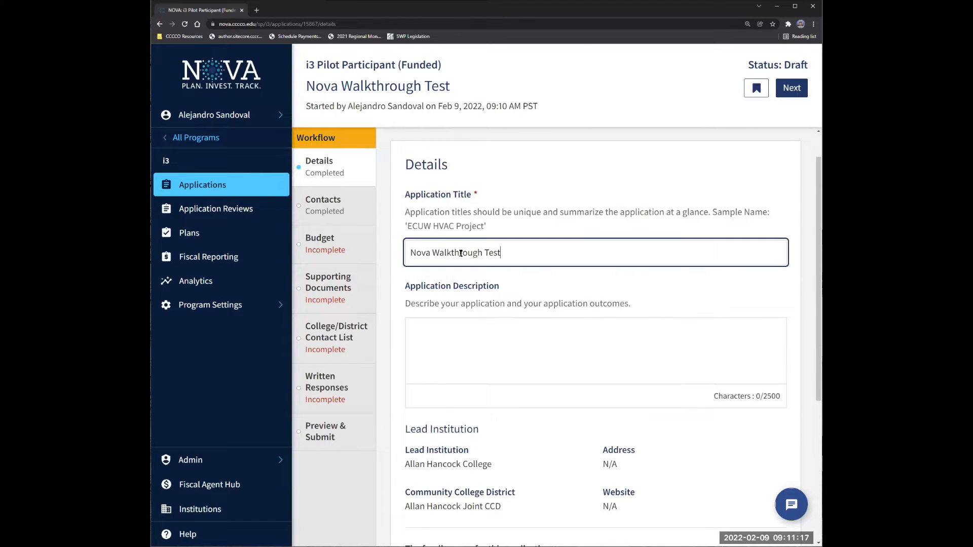
{"action": "scroll", "coordinate": [498, 253], "scroll_direction": "up", "scroll_amount": 1}
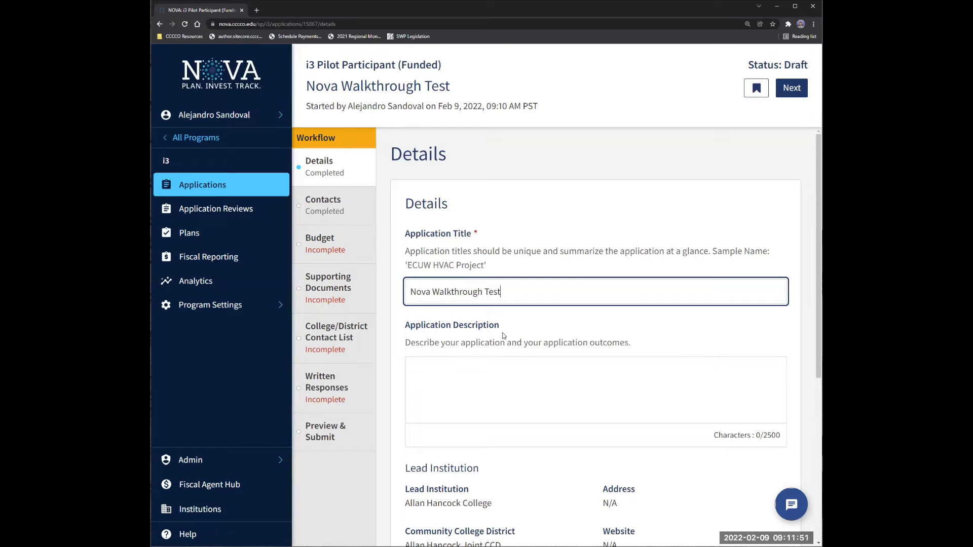
{"action": "scroll", "coordinate": [503, 331], "scroll_direction": "down", "scroll_amount": 1}
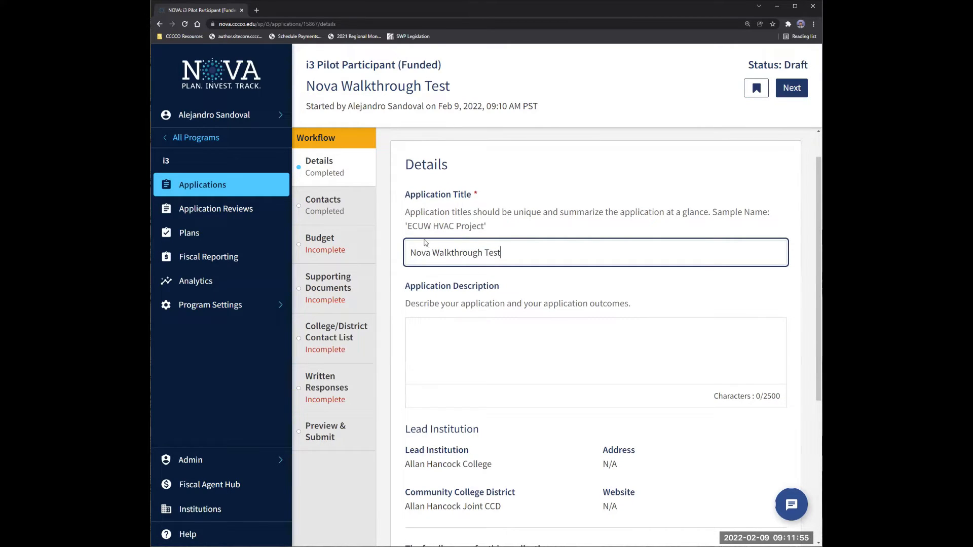
{"action": "scroll", "coordinate": [465, 269], "scroll_direction": "down", "scroll_amount": 1}
{"action": "scroll", "coordinate": [539, 284], "scroll_direction": "down", "scroll_amount": 1}
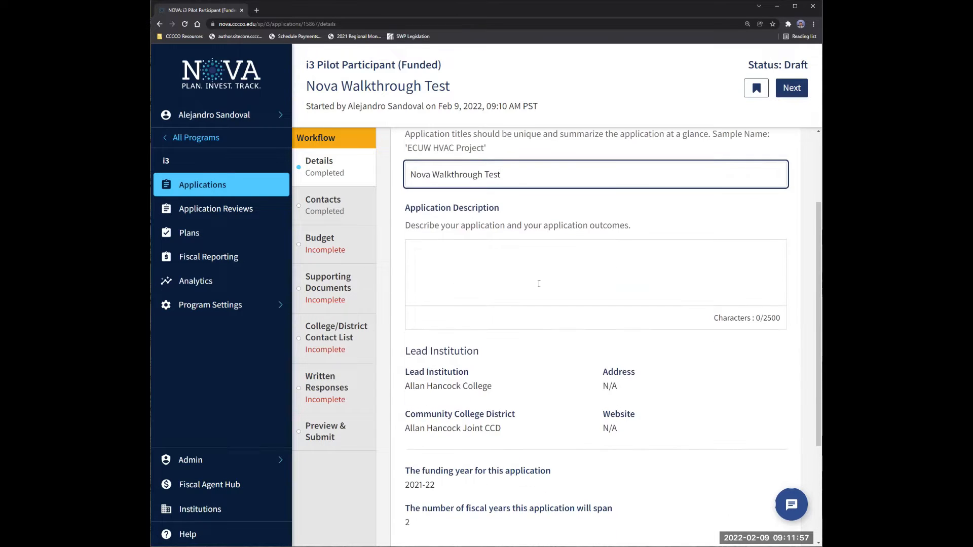
{"action": "scroll", "coordinate": [538, 305], "scroll_direction": "down", "scroll_amount": 2}
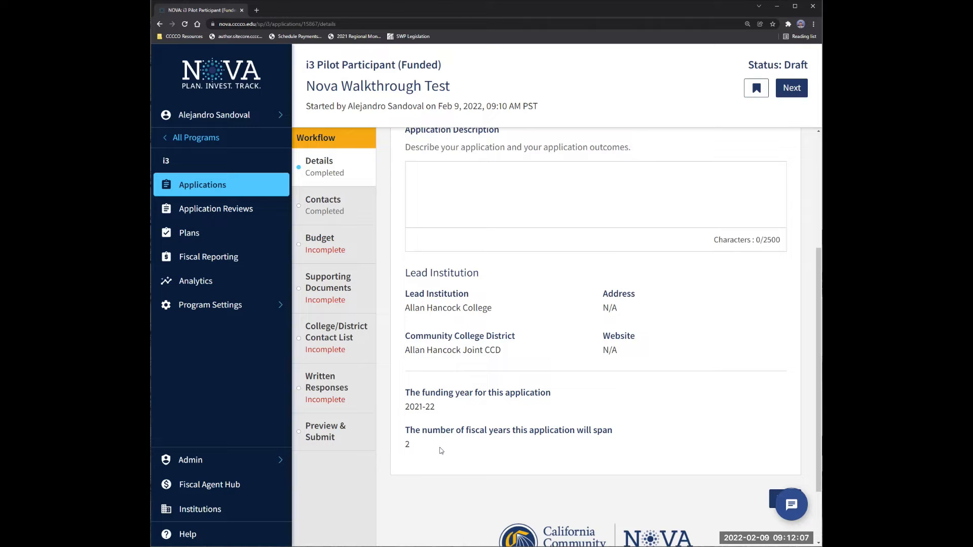
Review the draft's Project Lead Contact and its System Contacts section.
{"action": "left_click", "coordinate": [358, 222]}
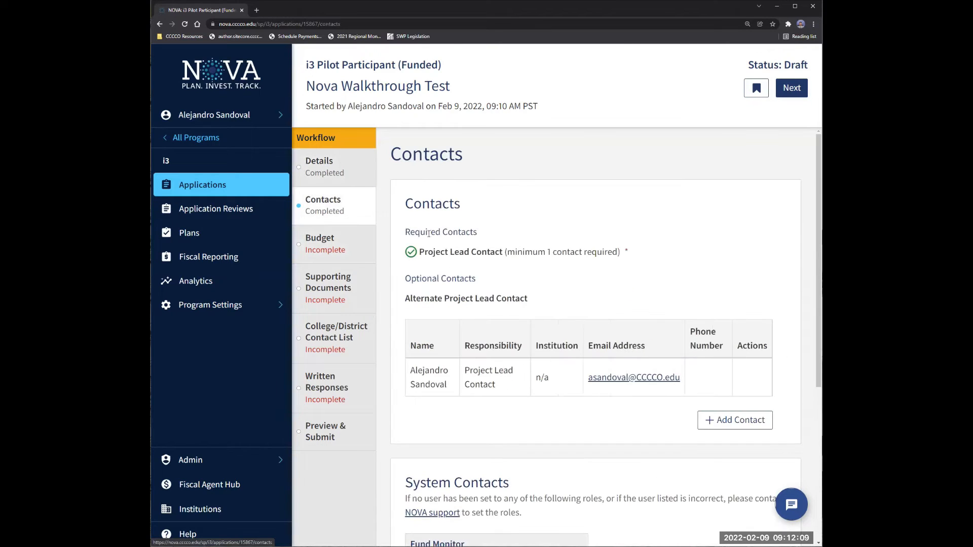
{"action": "scroll", "coordinate": [456, 284], "scroll_direction": "down", "scroll_amount": 1}
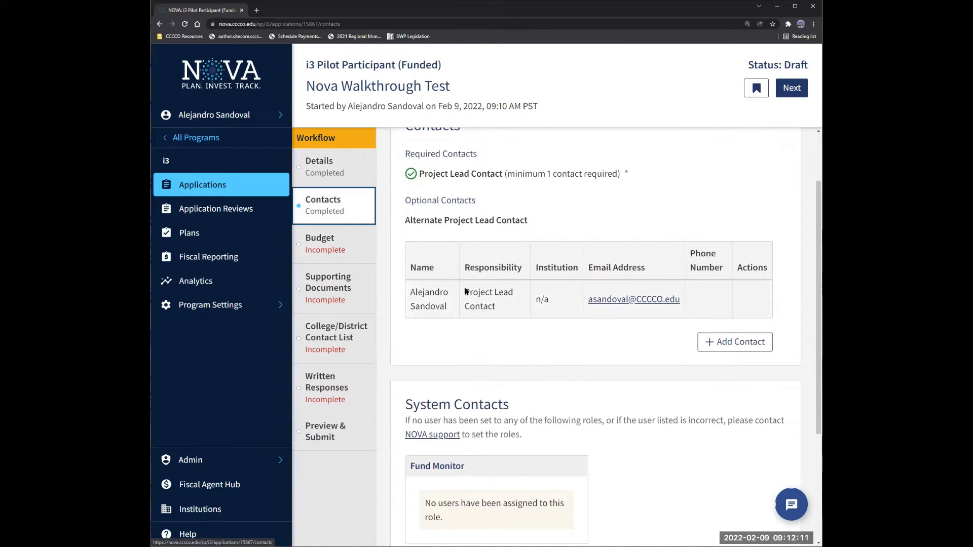
{"action": "scroll", "coordinate": [431, 224], "scroll_direction": "up", "scroll_amount": 2}
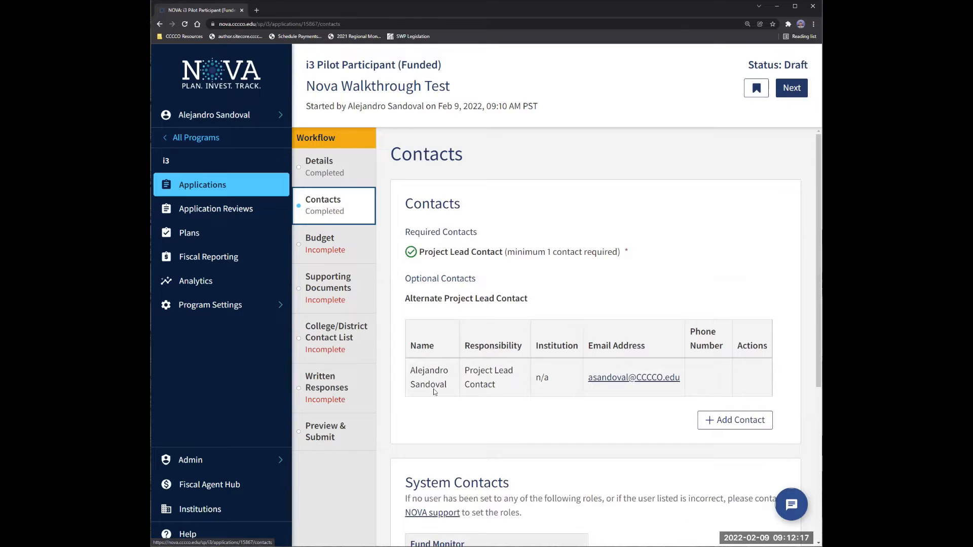
{"action": "scroll", "coordinate": [433, 388], "scroll_direction": "down", "scroll_amount": 2}
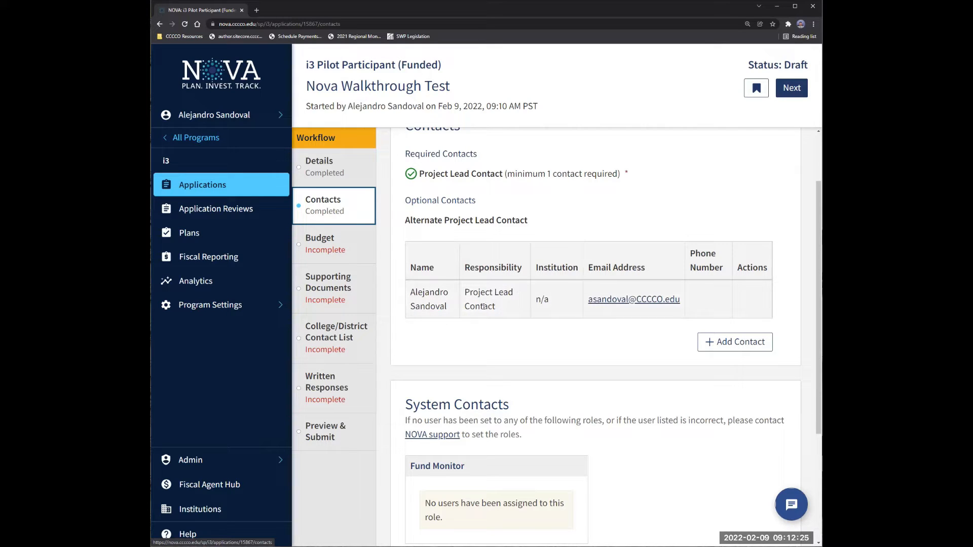
{"action": "scroll", "coordinate": [502, 297], "scroll_direction": "down", "scroll_amount": 2}
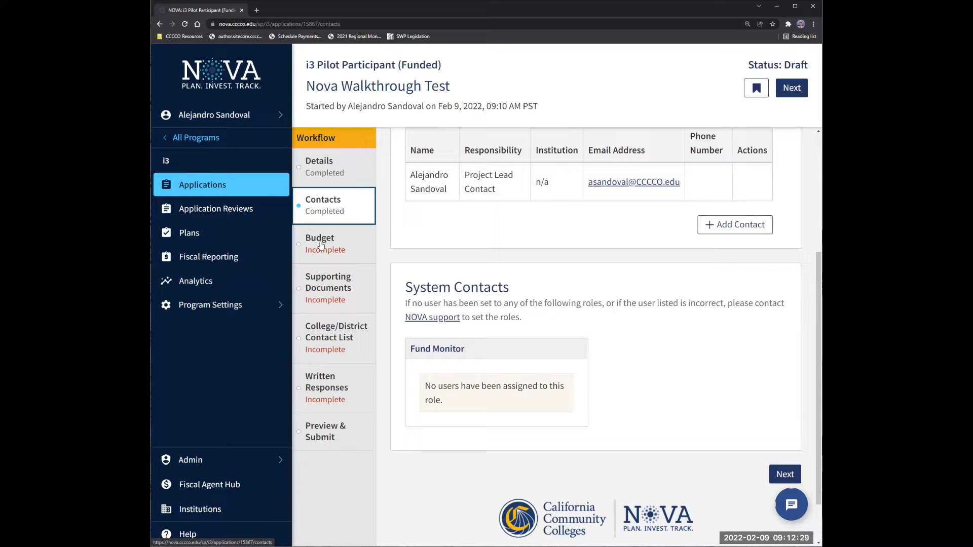
Show the draft's Budget step with its Guidance note on grant fund restrictions expanded.
{"action": "left_click", "coordinate": [335, 244]}
{"action": "scroll", "coordinate": [489, 268], "scroll_direction": "down", "scroll_amount": 1}
{"action": "scroll", "coordinate": [532, 261], "scroll_direction": "up", "scroll_amount": 1}
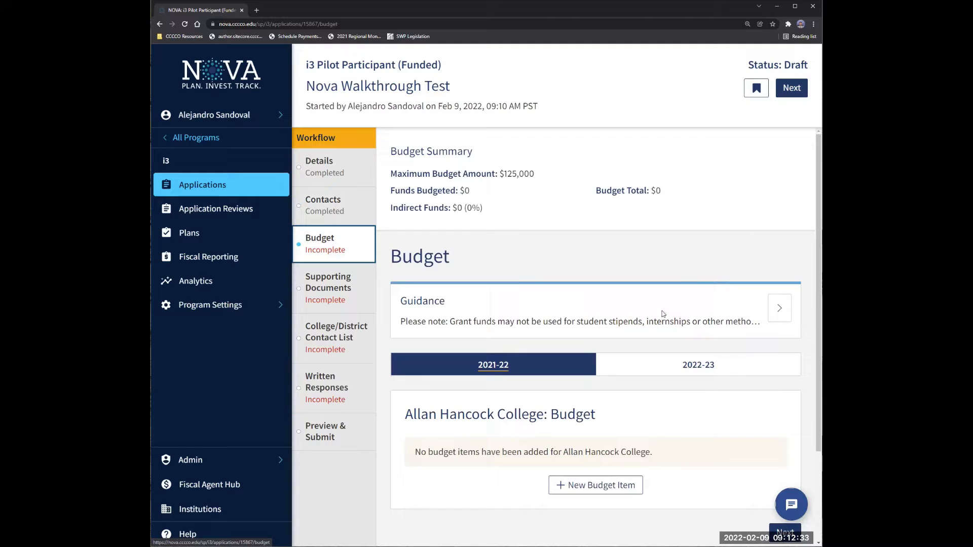
{"action": "left_click", "coordinate": [775, 318]}
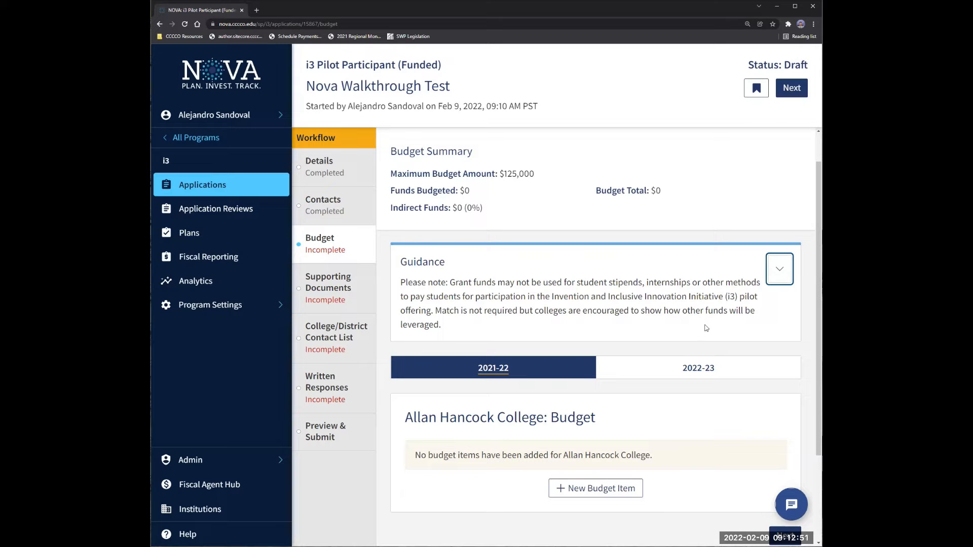
{"action": "scroll", "coordinate": [556, 314], "scroll_direction": "down", "scroll_amount": 2}
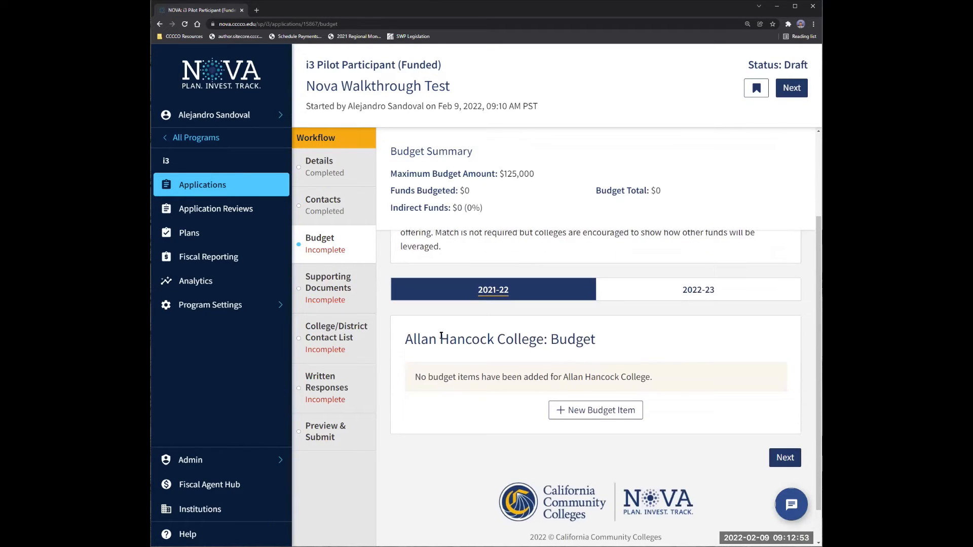
Start a new budget item with expenditure type 1000 - Instructional Salaries.
{"action": "left_click", "coordinate": [564, 413]}
{"action": "left_click", "coordinate": [467, 188]}
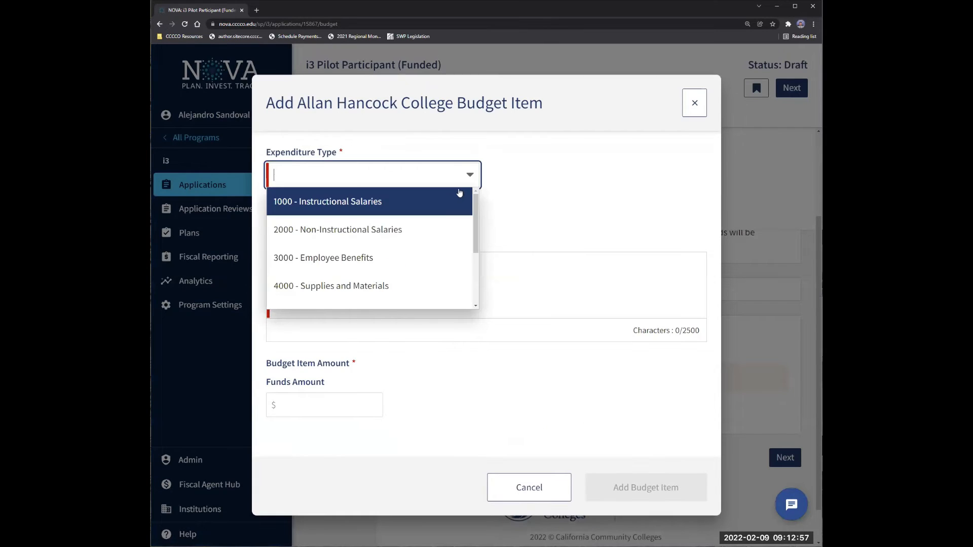
{"action": "scroll", "coordinate": [440, 213], "scroll_direction": "down", "scroll_amount": 4}
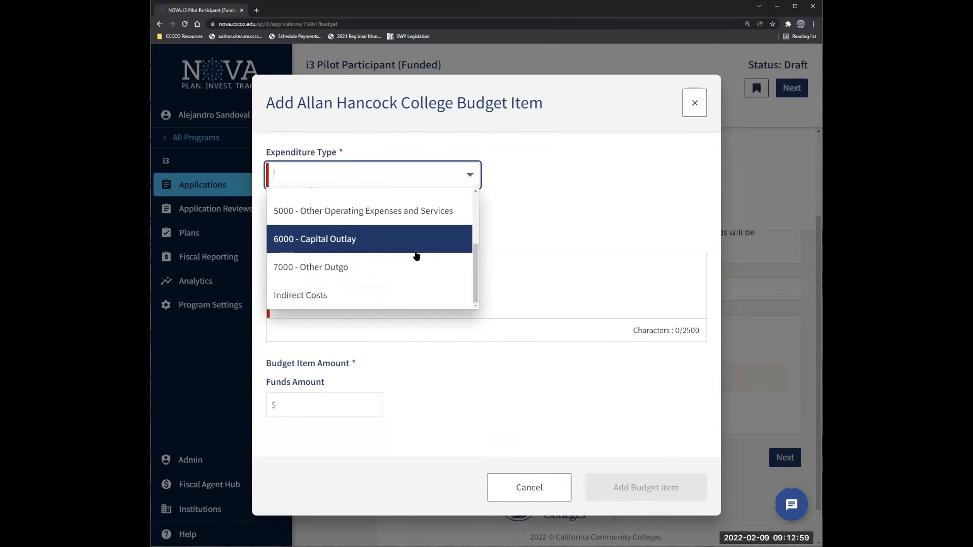
{"action": "scroll", "coordinate": [414, 253], "scroll_direction": "up", "scroll_amount": 3}
{"action": "scroll", "coordinate": [400, 264], "scroll_direction": "up", "scroll_amount": 1}
{"action": "scroll", "coordinate": [408, 208], "scroll_direction": "up", "scroll_amount": 1}
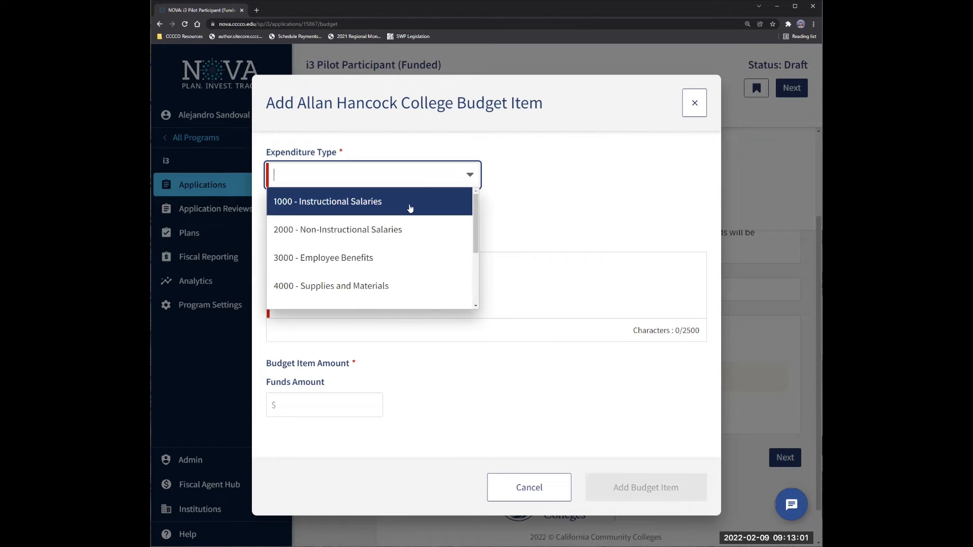
{"action": "scroll", "coordinate": [400, 217], "scroll_direction": "down", "scroll_amount": 1}
{"action": "scroll", "coordinate": [397, 228], "scroll_direction": "down", "scroll_amount": 2}
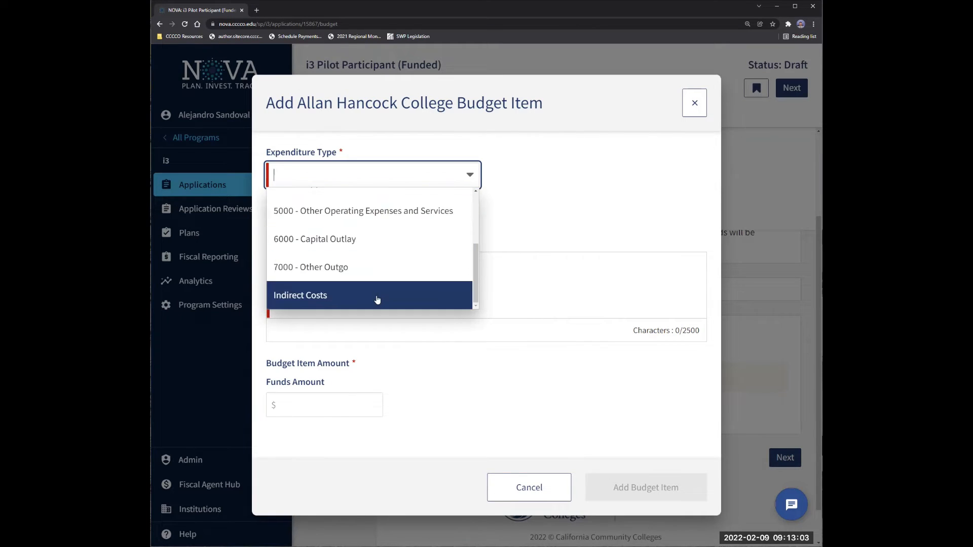
{"action": "scroll", "coordinate": [406, 248], "scroll_direction": "up", "scroll_amount": 4}
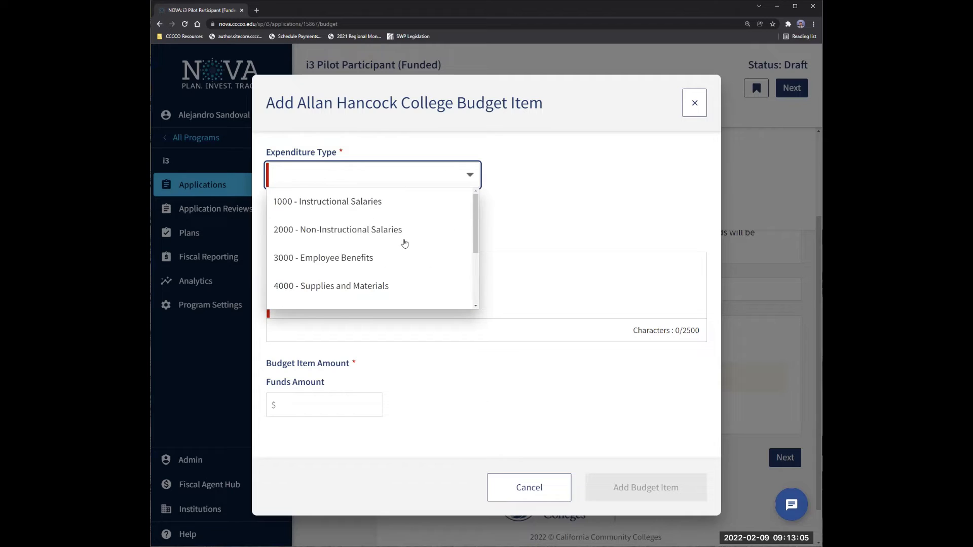
{"action": "left_click", "coordinate": [431, 211]}
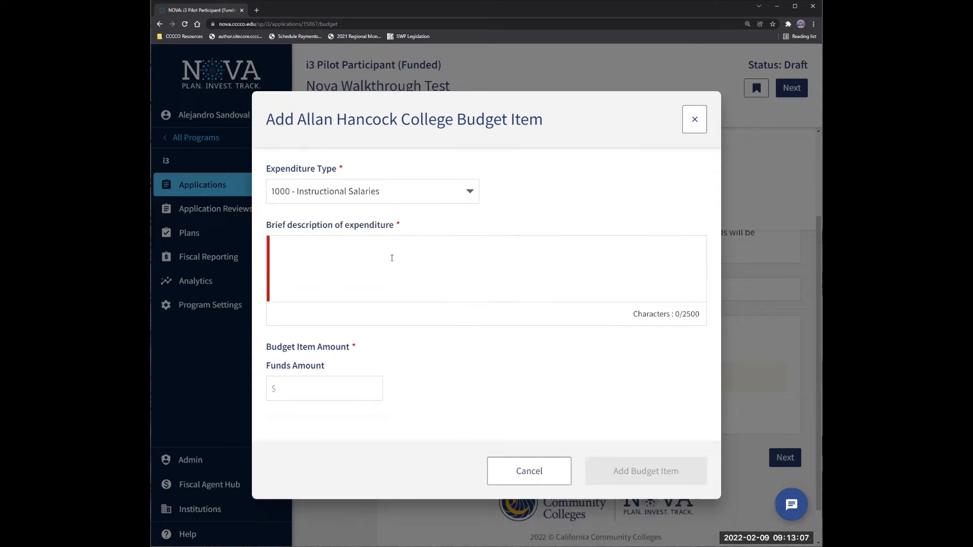
Describe it as '3D printers will be bought and used for the prototyping.', $600, and add it.
{"action": "left_click", "coordinate": [392, 259]}
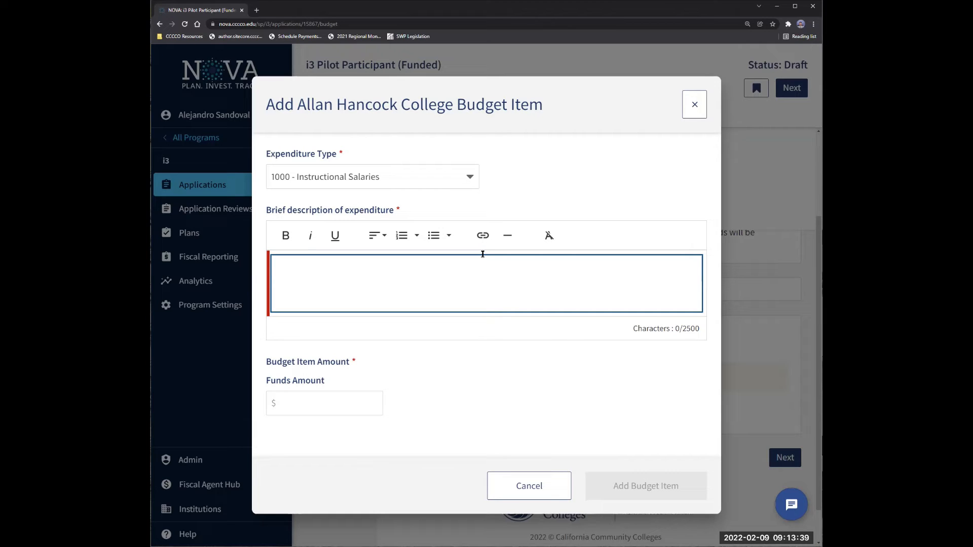
{"action": "type", "text": "For t"}
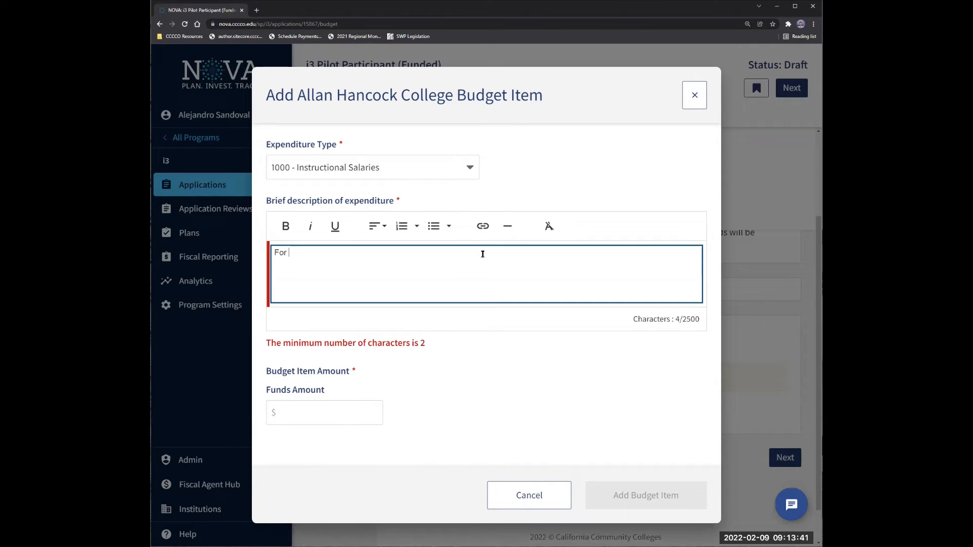
{"action": "key", "text": "BackSpace"}
{"action": "key", "text": "BackSpace"}
{"action": "key", "text": "BackSpace"}
{"action": "key", "text": "BackSpace"}
{"action": "key", "text": "BackSpace"}
{"action": "type", "text": "3 #"}
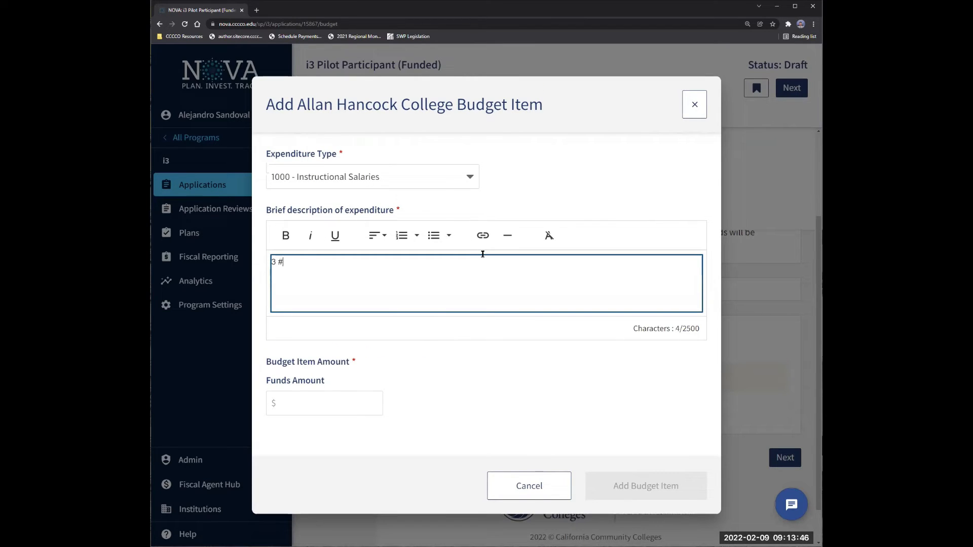
{"action": "key", "text": "BackSpace"}
{"action": "type", "text": "3D printers will b"}
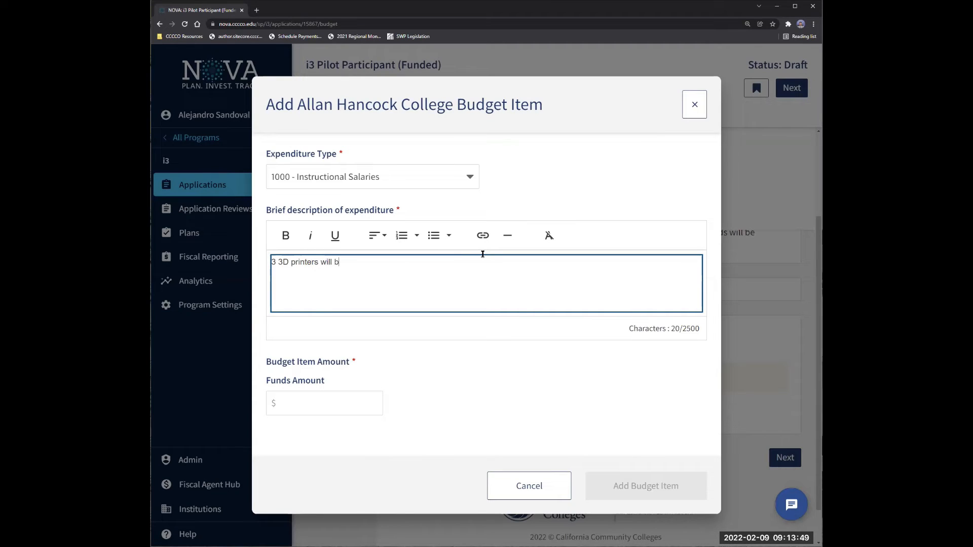
{"action": "type", "text": "e bought and used for the prot"}
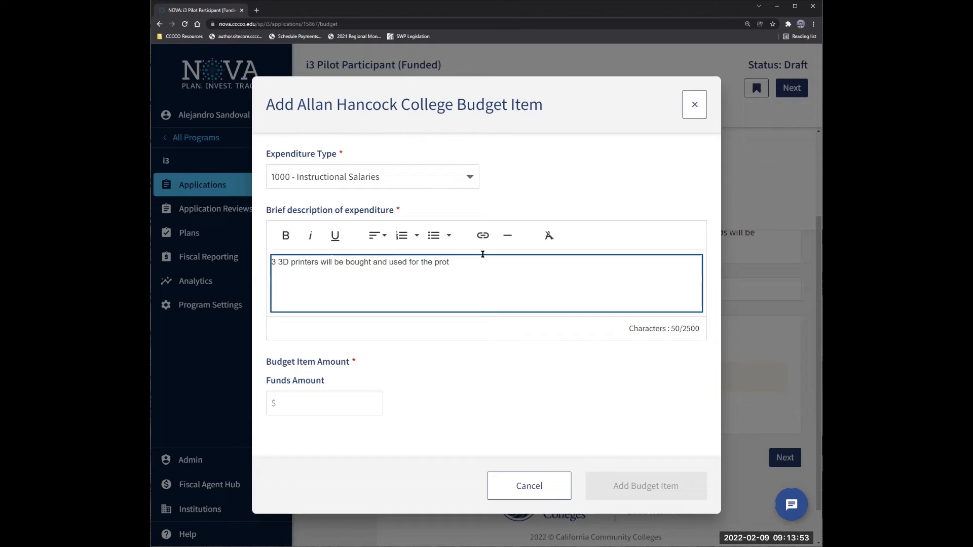
{"action": "type", "text": "otyping."}
{"action": "left_click", "coordinate": [324, 407]}
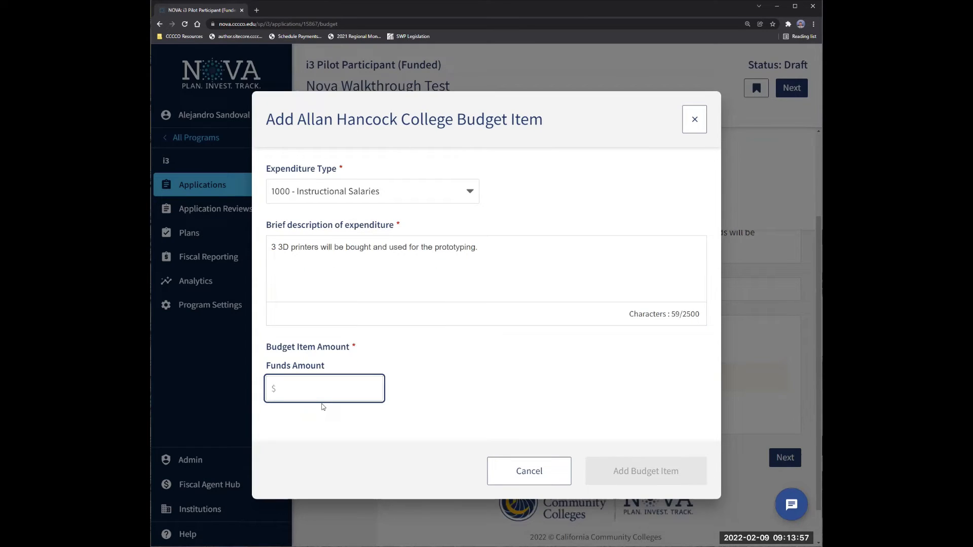
{"action": "type", "text": "600"}
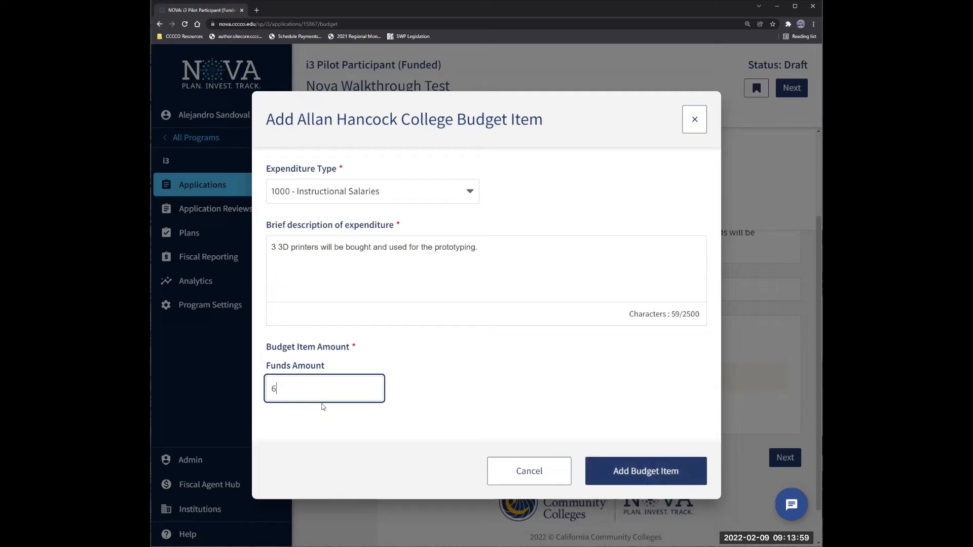
{"action": "left_click", "coordinate": [638, 471]}
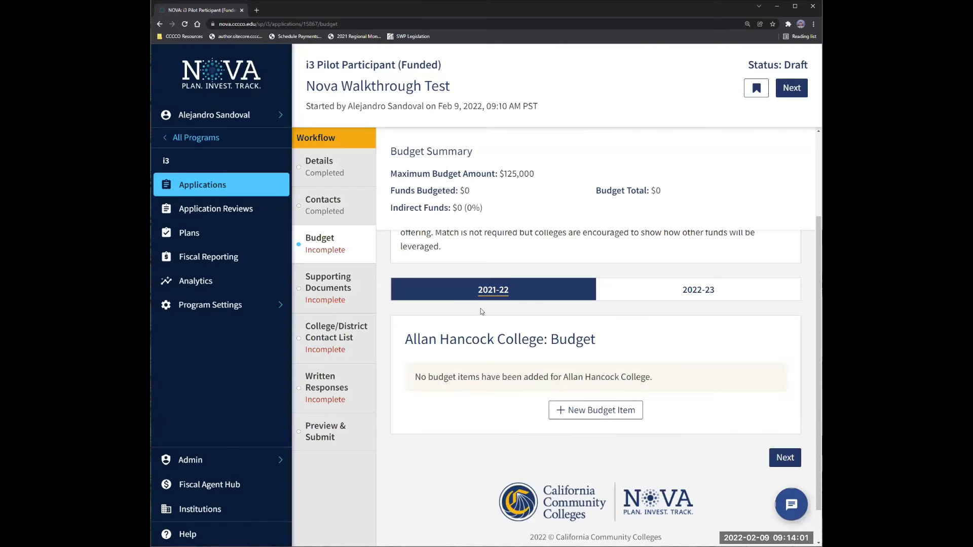
{"action": "scroll", "coordinate": [519, 433], "scroll_direction": "down", "scroll_amount": 1}
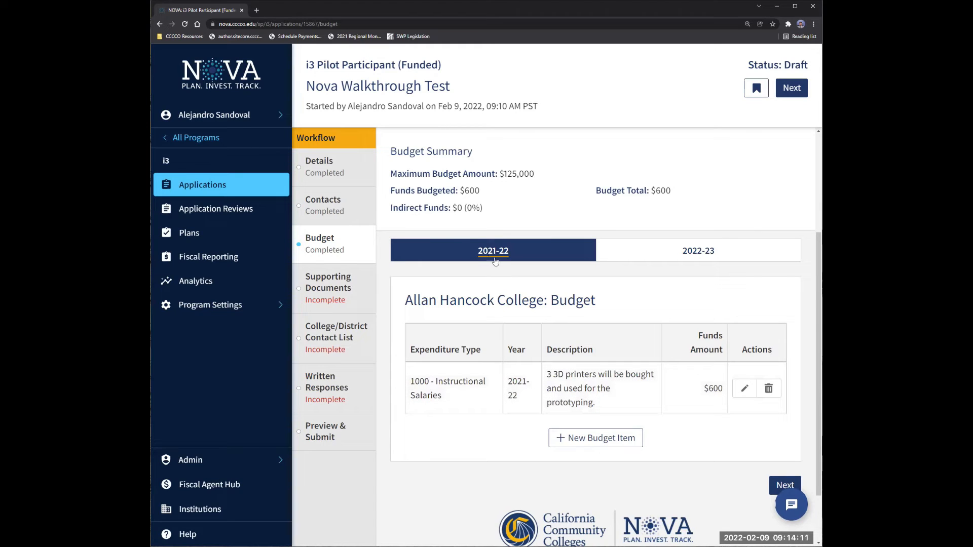
{"action": "left_click", "coordinate": [694, 257]}
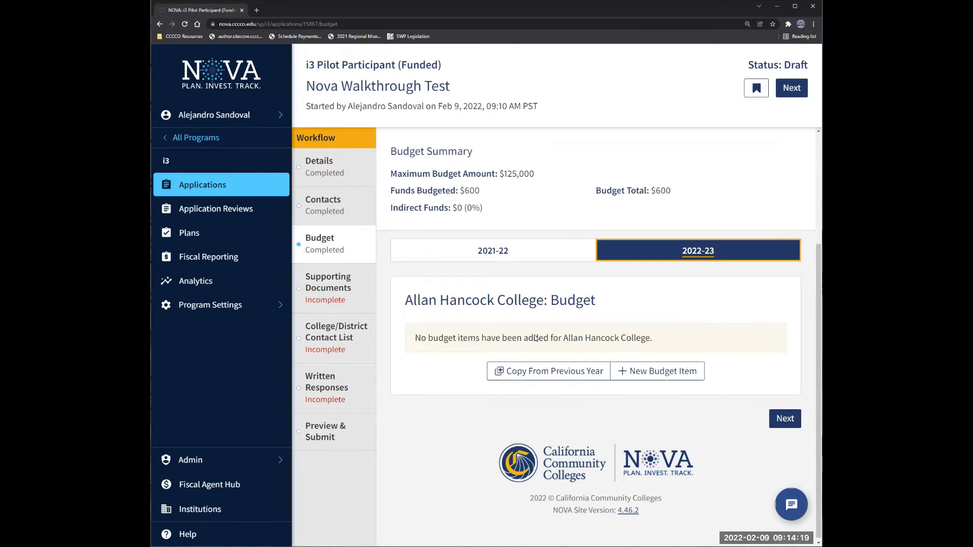
{"action": "left_click", "coordinate": [477, 248]}
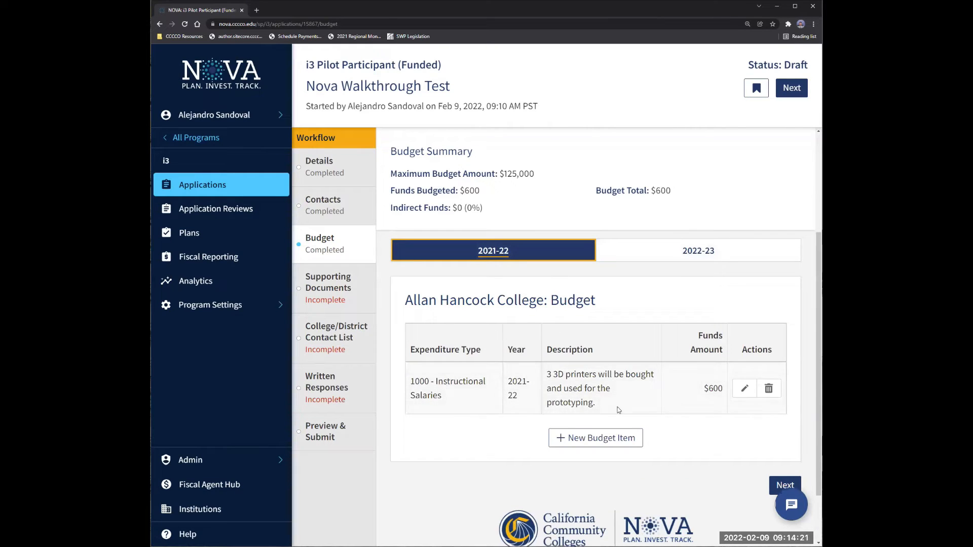
{"action": "scroll", "coordinate": [599, 385], "scroll_direction": "down", "scroll_amount": 1}
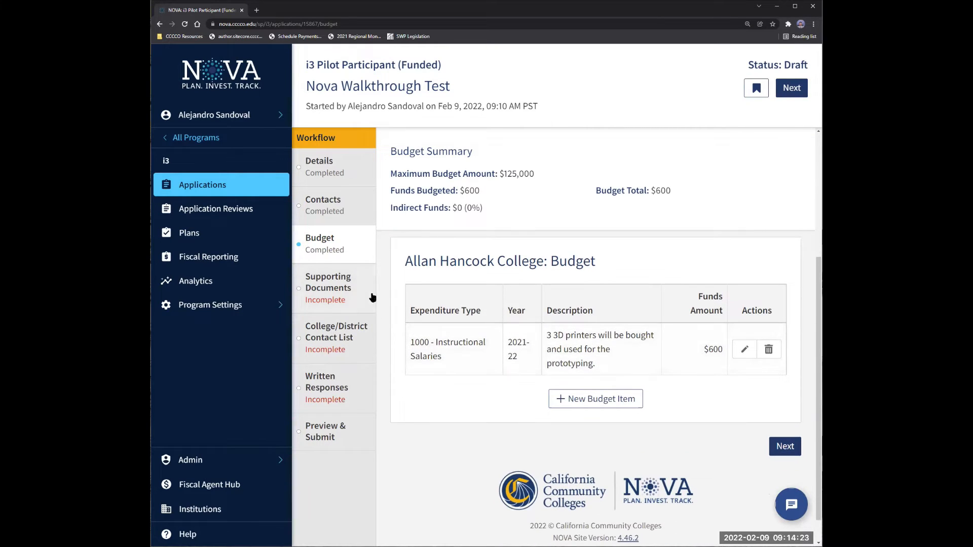
{"action": "scroll", "coordinate": [455, 286], "scroll_direction": "up", "scroll_amount": 2}
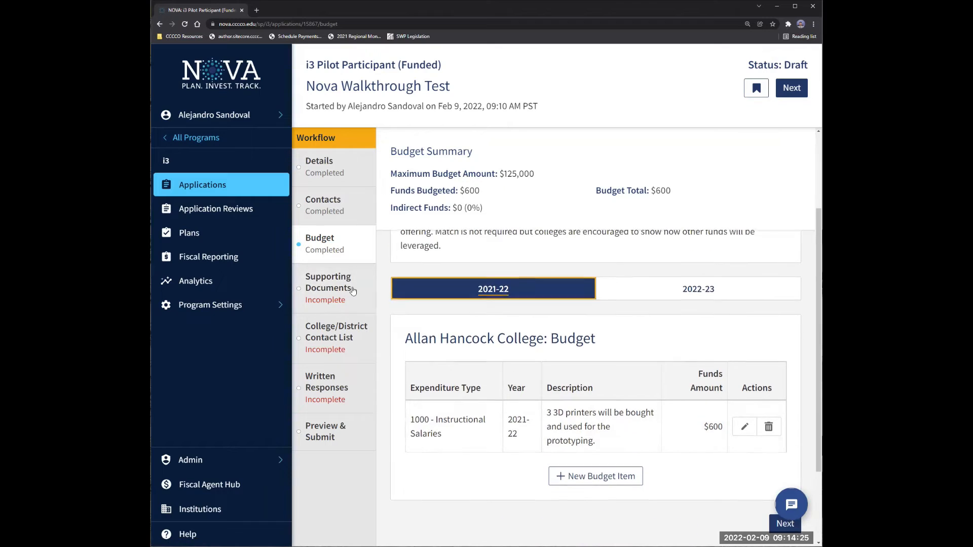
In Supporting Documents, expand Guidance and select the signature-page link.
{"action": "left_click", "coordinate": [346, 281]}
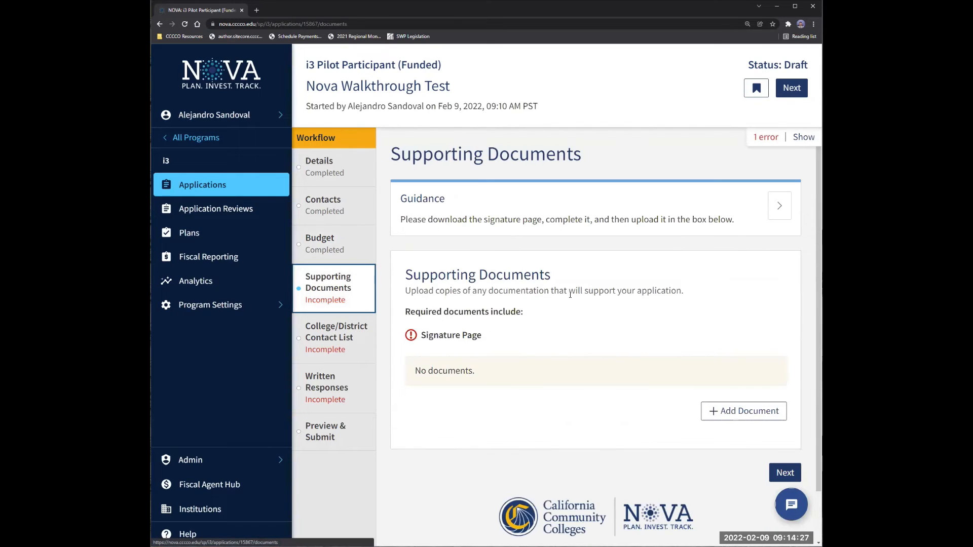
{"action": "left_click", "coordinate": [779, 216]}
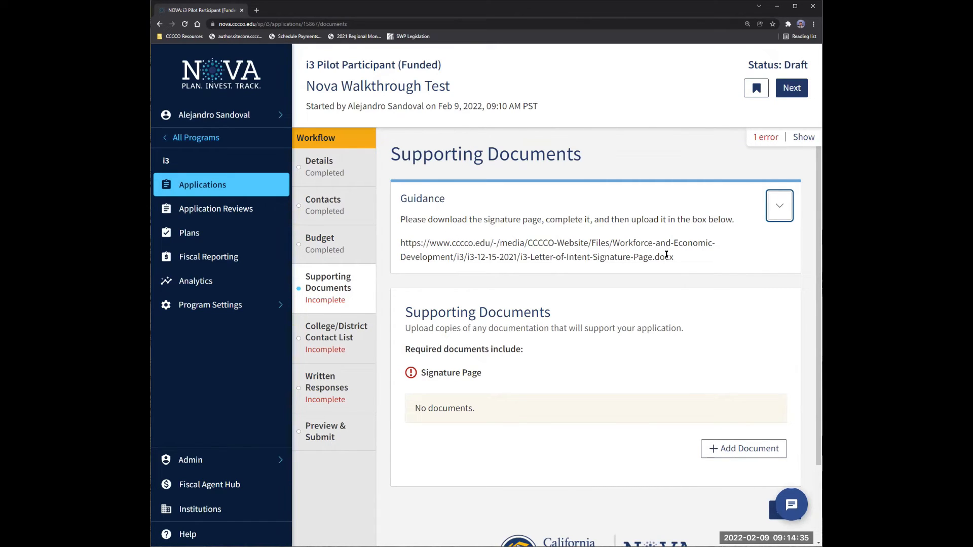
{"action": "left_click_drag", "start_coordinate": [690, 260], "coordinate": [397, 242]}
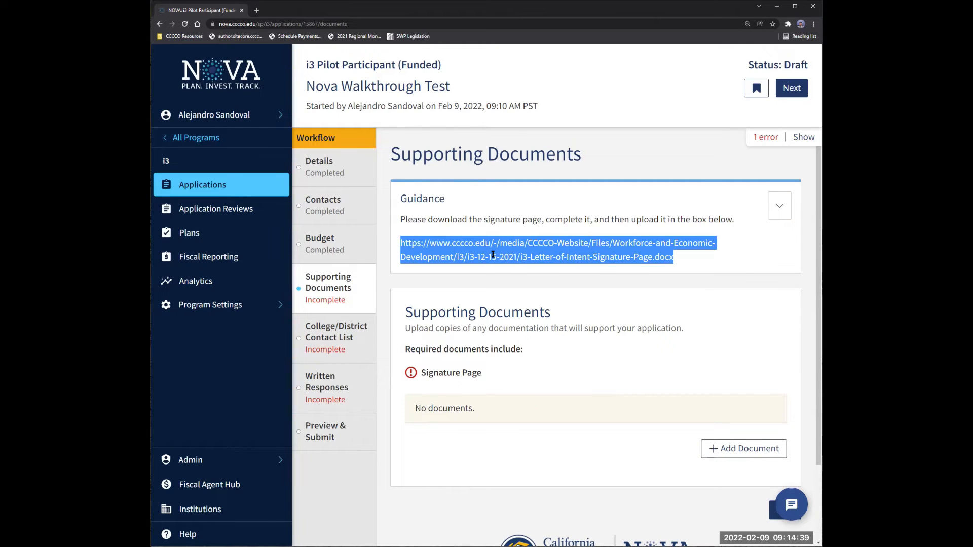
{"action": "scroll", "coordinate": [492, 254], "scroll_direction": "down", "scroll_amount": 1}
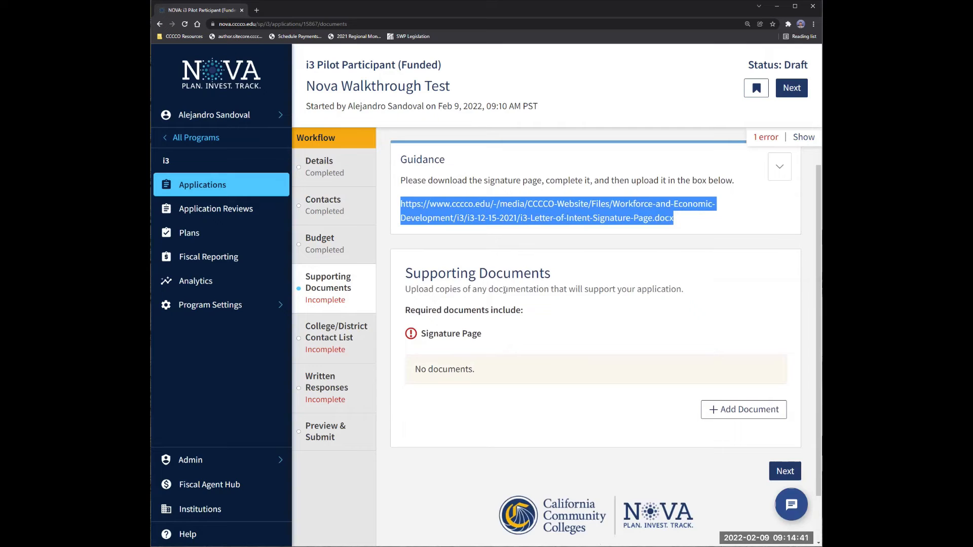
{"action": "scroll", "coordinate": [608, 350], "scroll_direction": "down", "scroll_amount": 1}
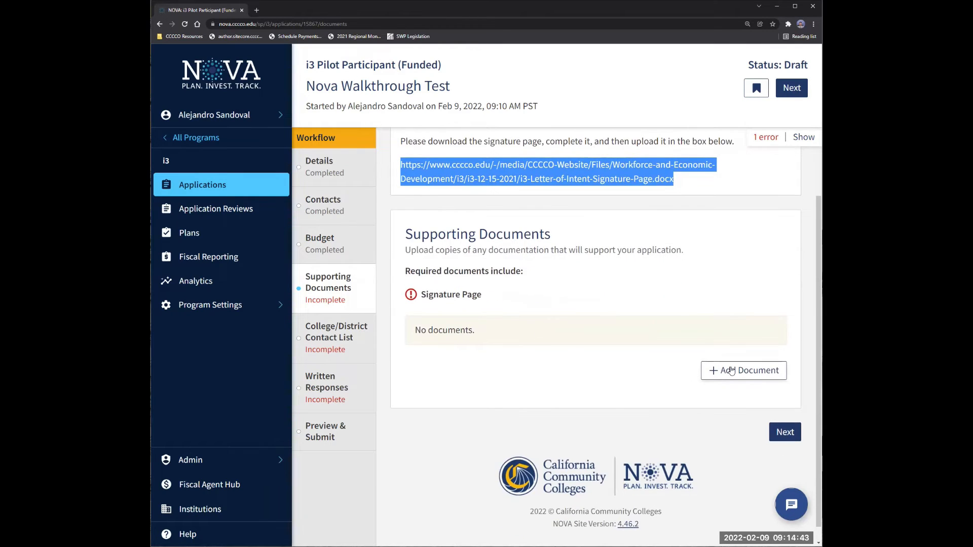
Open and cancel the Add Document upload, then go to the College/District Contact List step.
{"action": "left_click", "coordinate": [732, 372]}
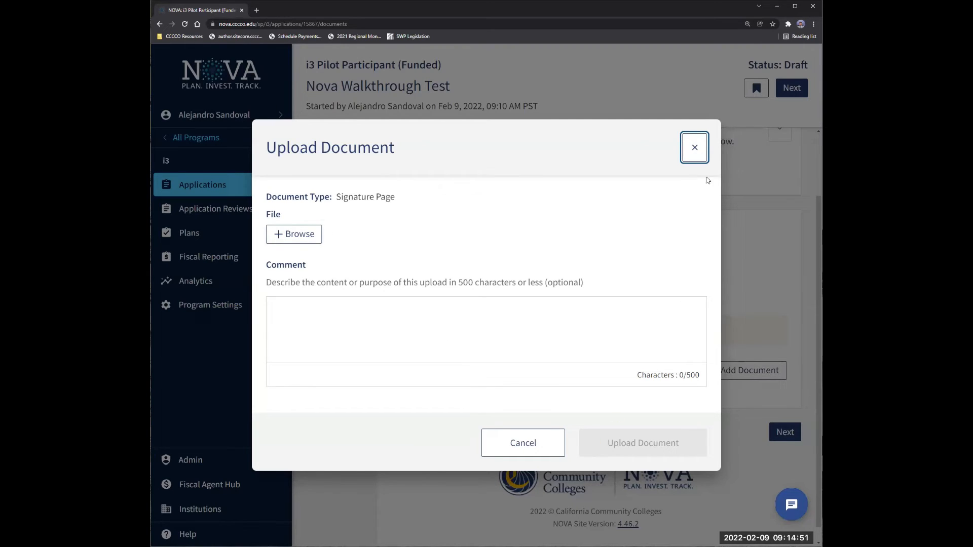
{"action": "left_click", "coordinate": [694, 146]}
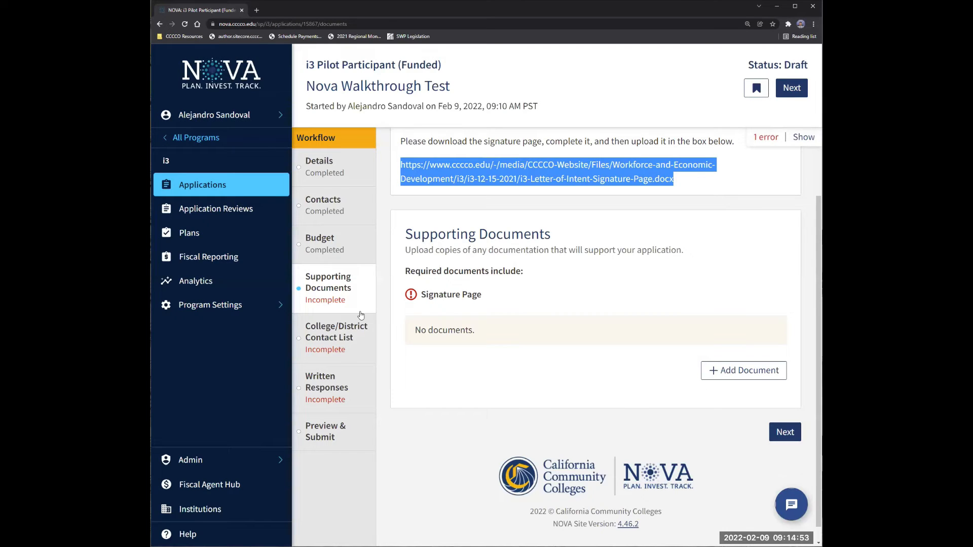
{"action": "left_click", "coordinate": [346, 339]}
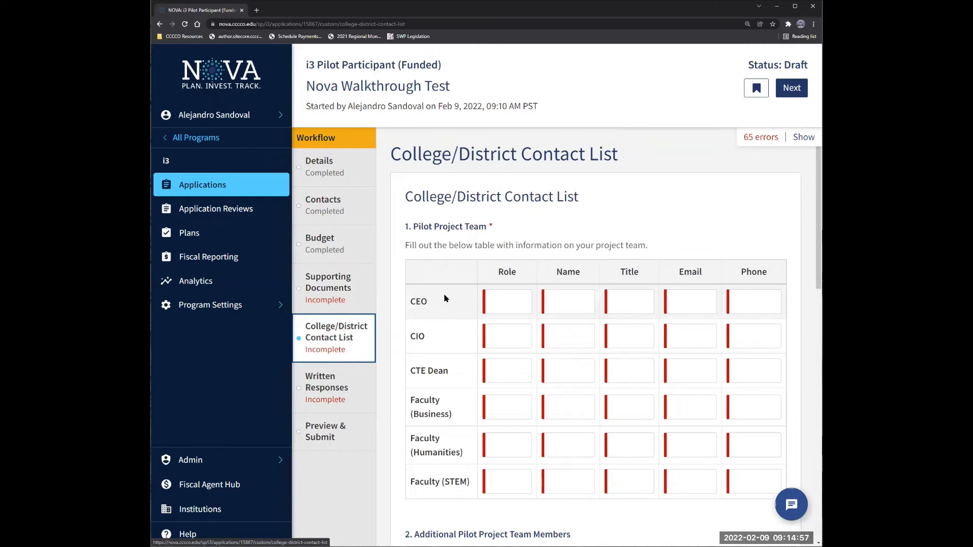
{"action": "scroll", "coordinate": [436, 301], "scroll_direction": "down", "scroll_amount": 1}
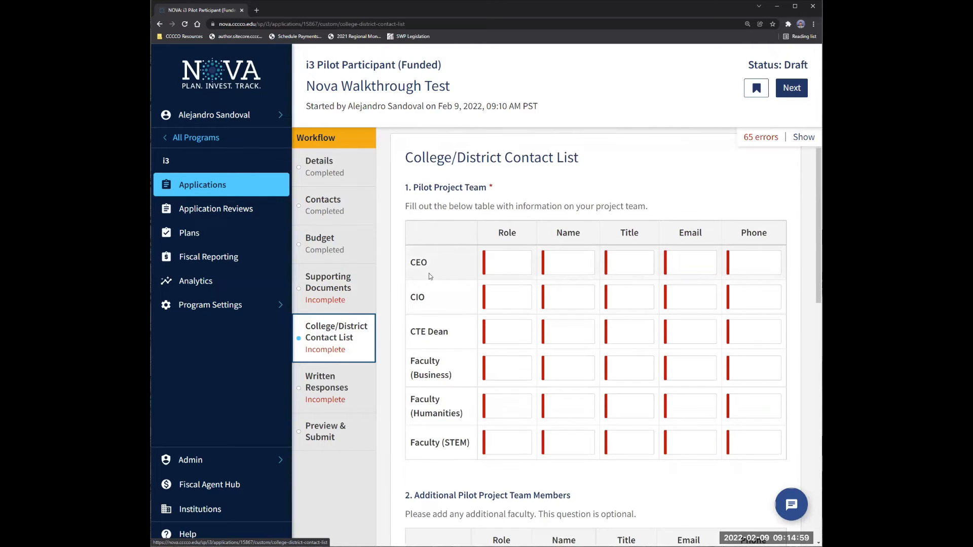
{"action": "scroll", "coordinate": [435, 328], "scroll_direction": "down", "scroll_amount": 2}
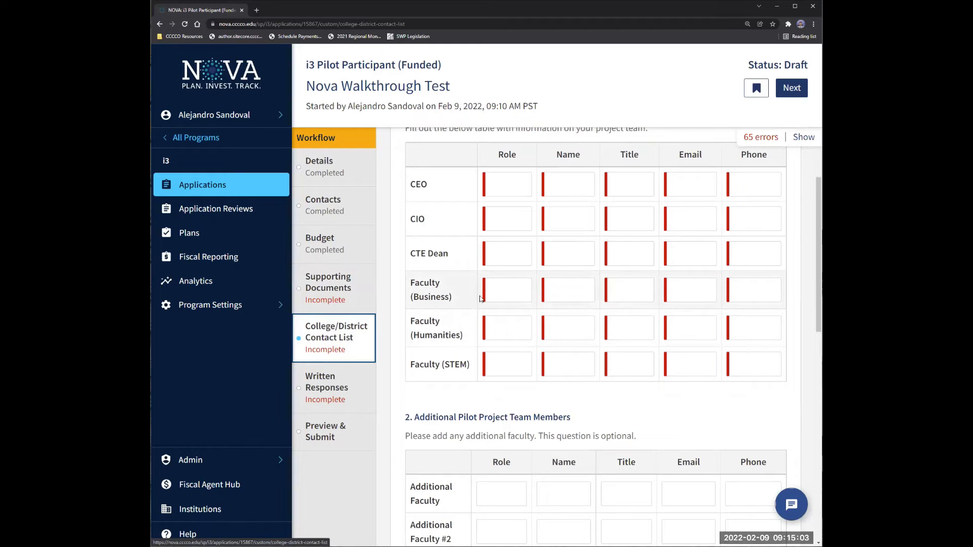
{"action": "scroll", "coordinate": [451, 329], "scroll_direction": "down", "scroll_amount": 3}
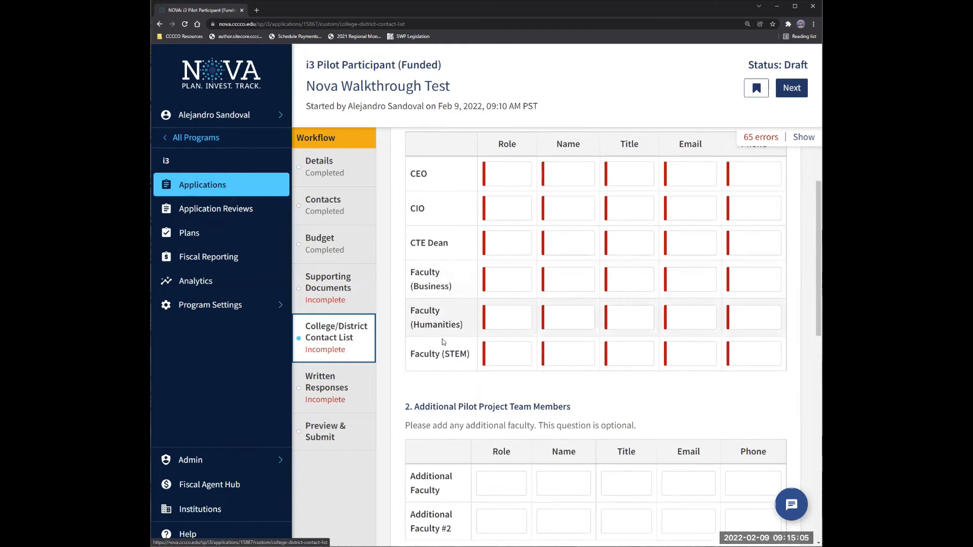
{"action": "scroll", "coordinate": [438, 312], "scroll_direction": "down", "scroll_amount": 1}
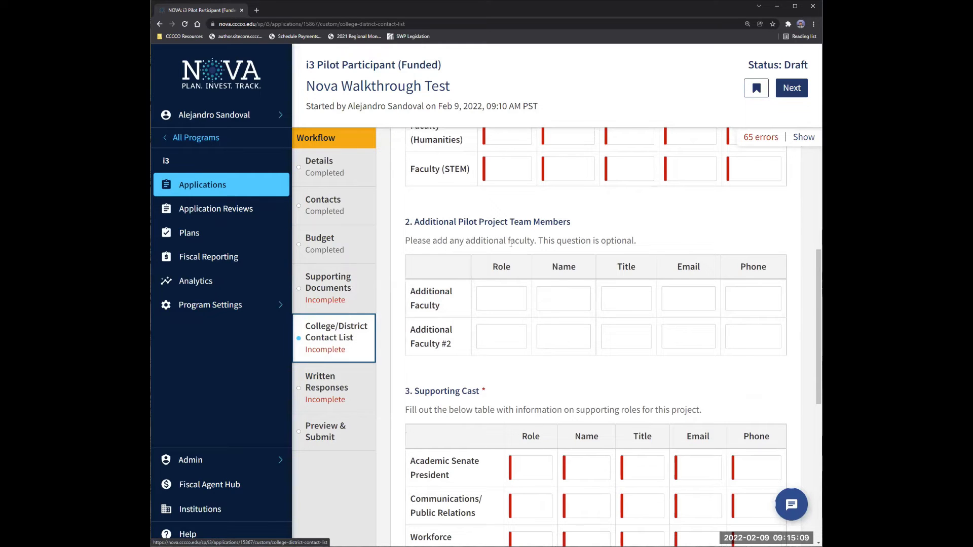
{"action": "scroll", "coordinate": [490, 296], "scroll_direction": "down", "scroll_amount": 4}
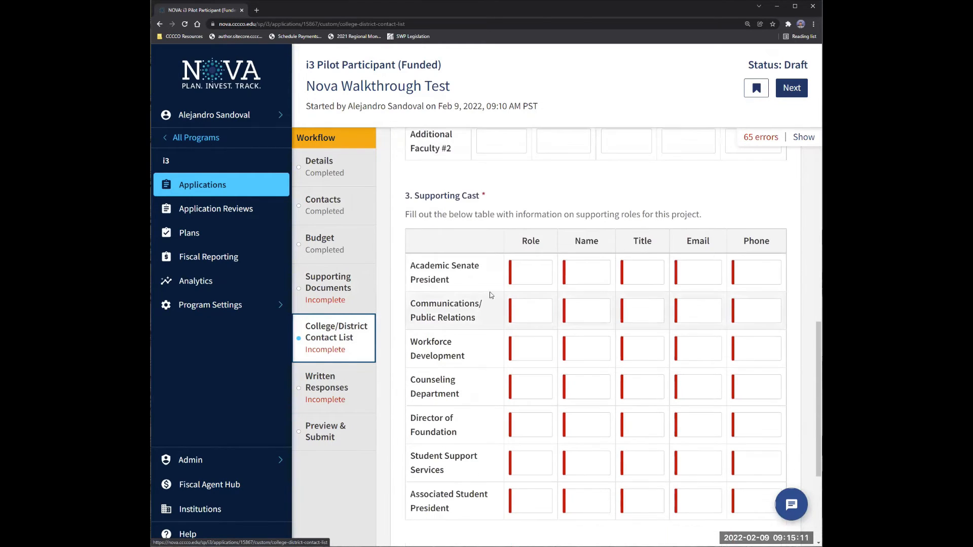
{"action": "scroll", "coordinate": [491, 295], "scroll_direction": "down", "scroll_amount": 2}
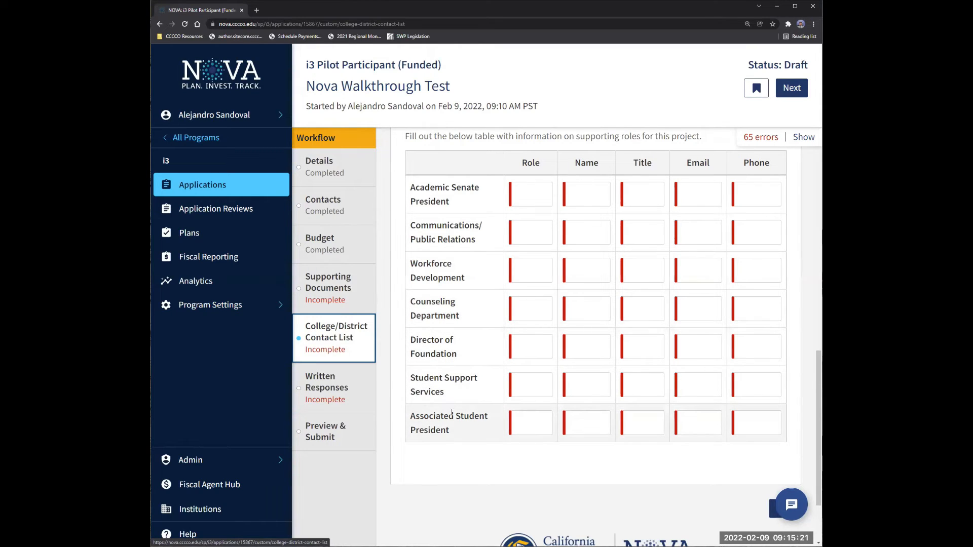
{"action": "scroll", "coordinate": [447, 396], "scroll_direction": "up", "scroll_amount": 1}
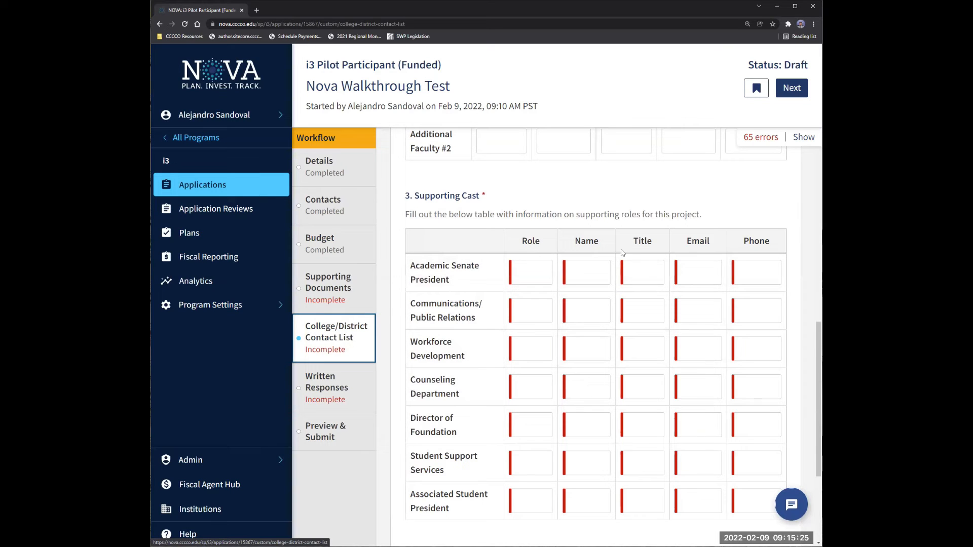
{"action": "scroll", "coordinate": [484, 277], "scroll_direction": "up", "scroll_amount": 2}
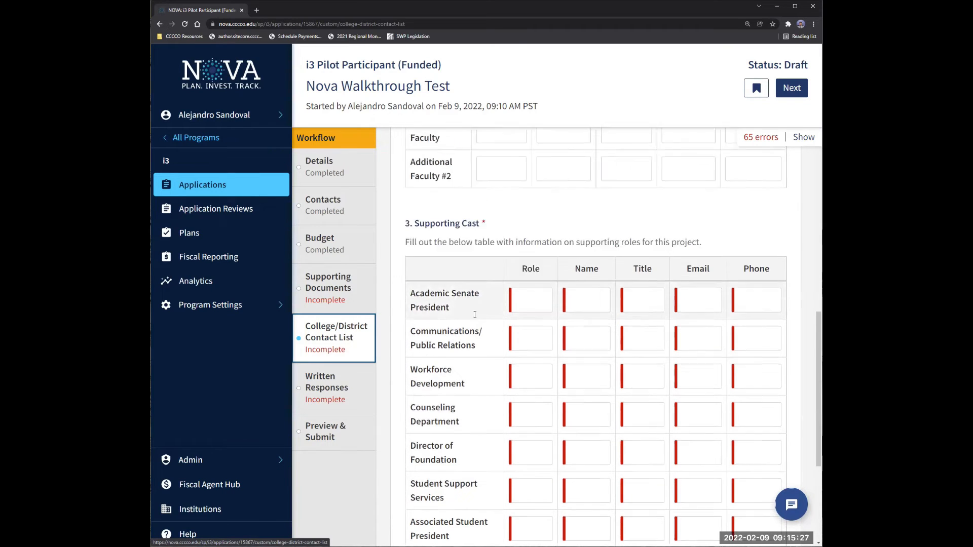
{"action": "left_click", "coordinate": [337, 355]}
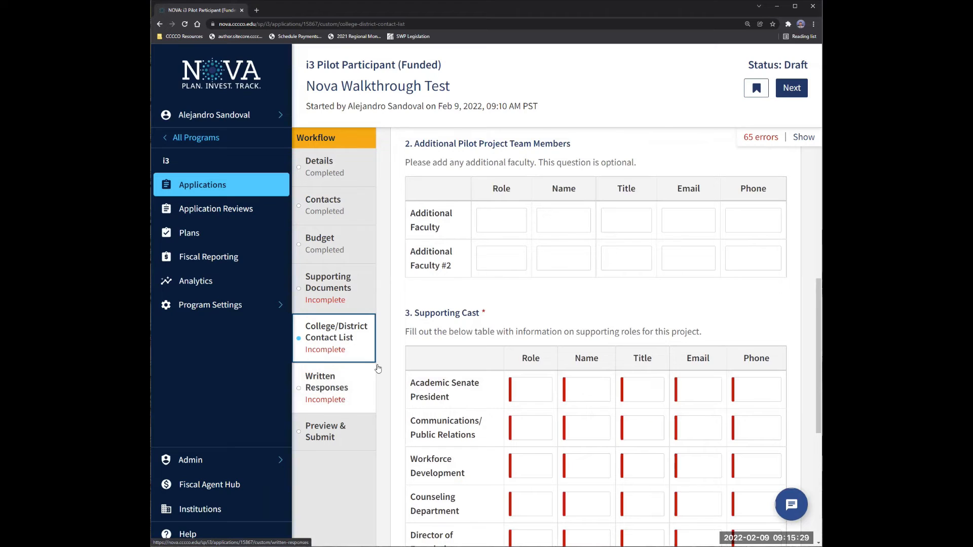
{"action": "scroll", "coordinate": [469, 332], "scroll_direction": "up", "scroll_amount": 2}
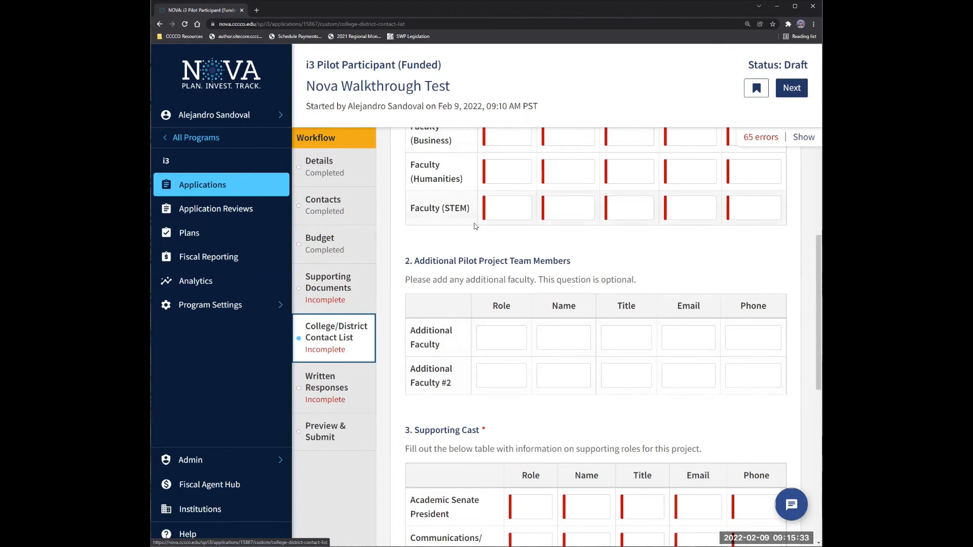
{"action": "scroll", "coordinate": [475, 223], "scroll_direction": "up", "scroll_amount": 5}
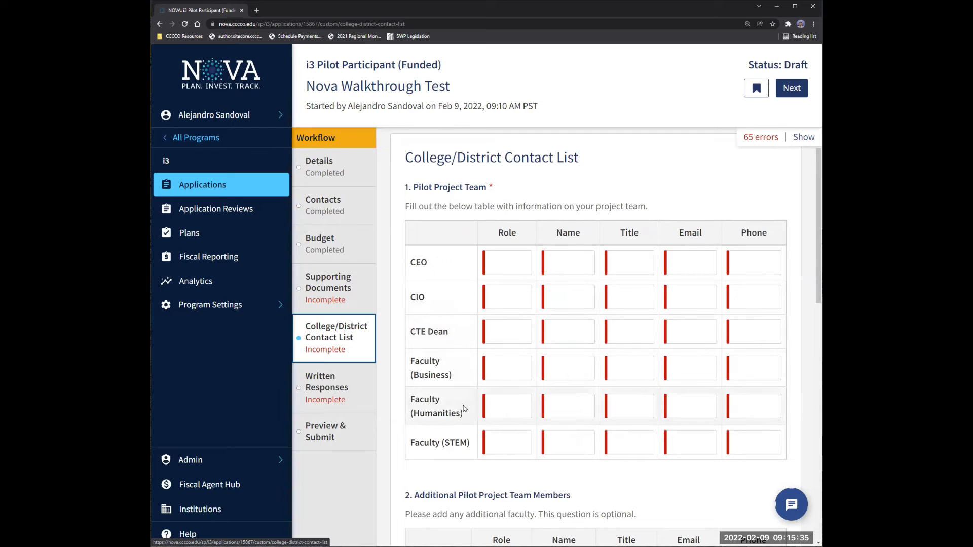
{"action": "scroll", "coordinate": [473, 380], "scroll_direction": "down", "scroll_amount": 3}
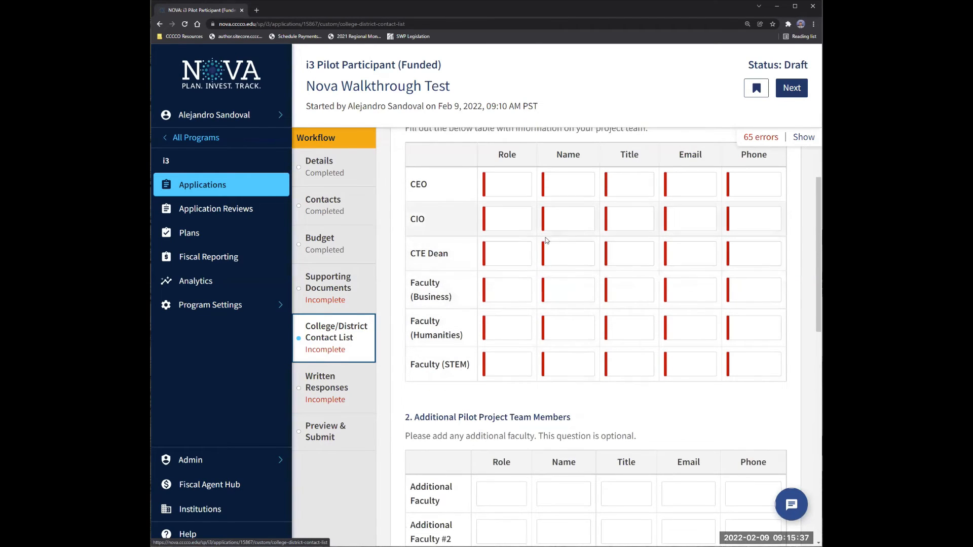
{"action": "scroll", "coordinate": [545, 237], "scroll_direction": "up", "scroll_amount": 3}
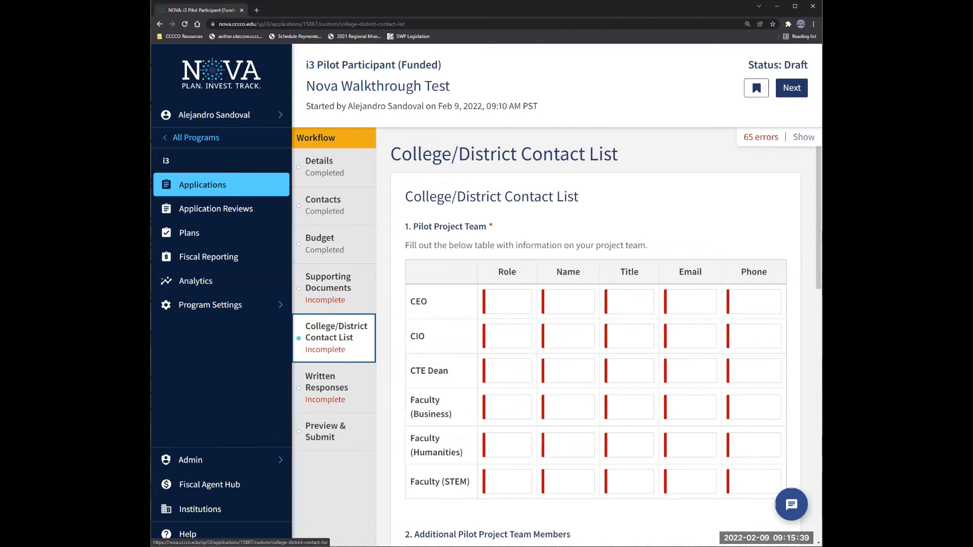
{"action": "left_click", "coordinate": [794, 142]}
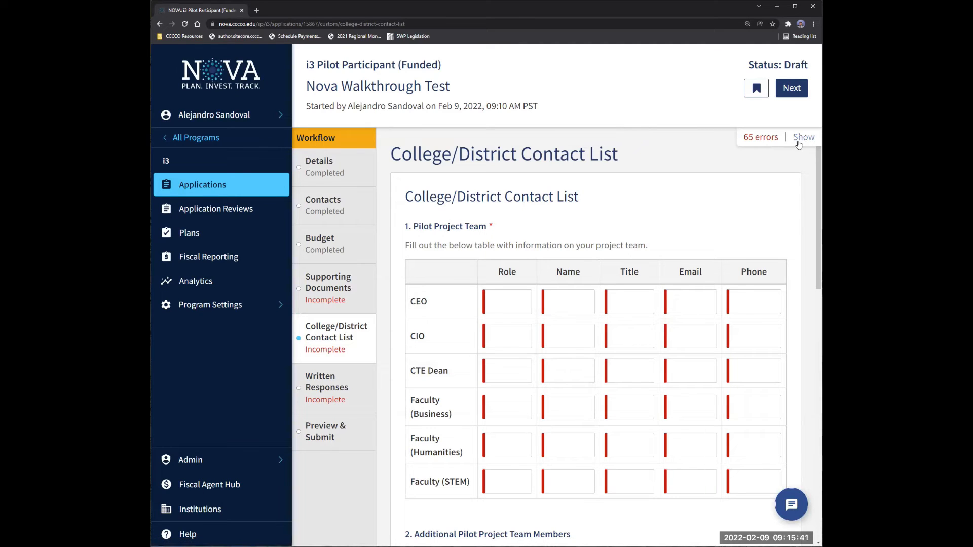
{"action": "left_click", "coordinate": [329, 269]}
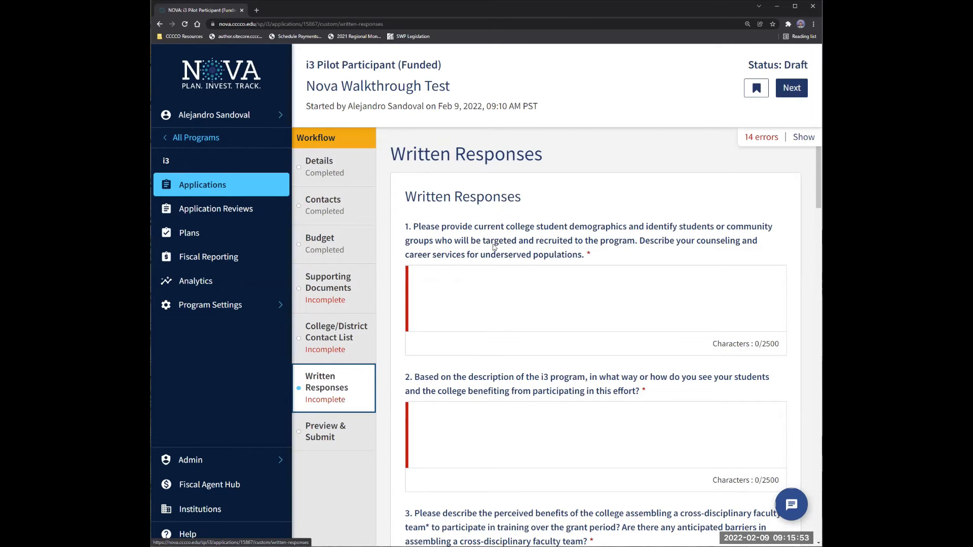
{"action": "scroll", "coordinate": [450, 248], "scroll_direction": "down", "scroll_amount": 1}
{"action": "scroll", "coordinate": [429, 260], "scroll_direction": "down", "scroll_amount": 20}
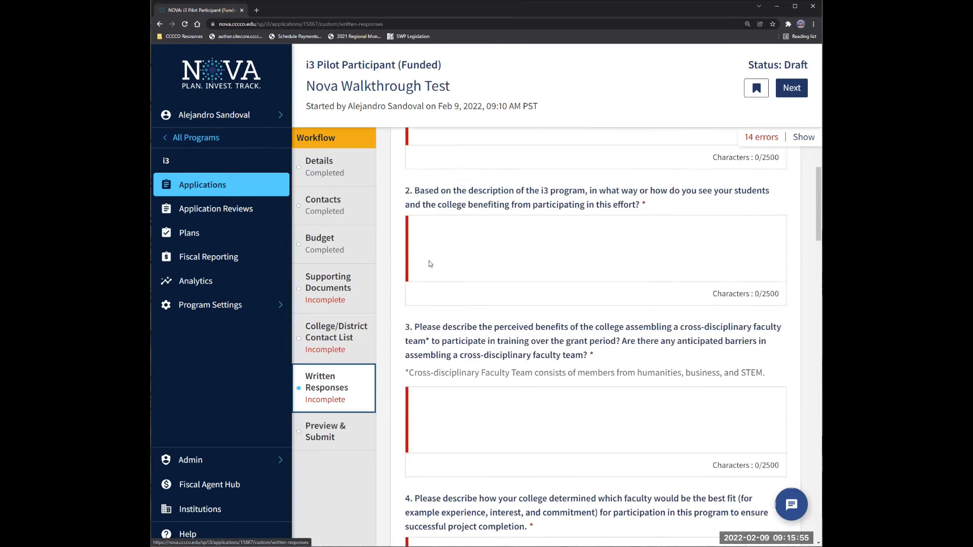
{"action": "scroll", "coordinate": [434, 272], "scroll_direction": "down", "scroll_amount": 11}
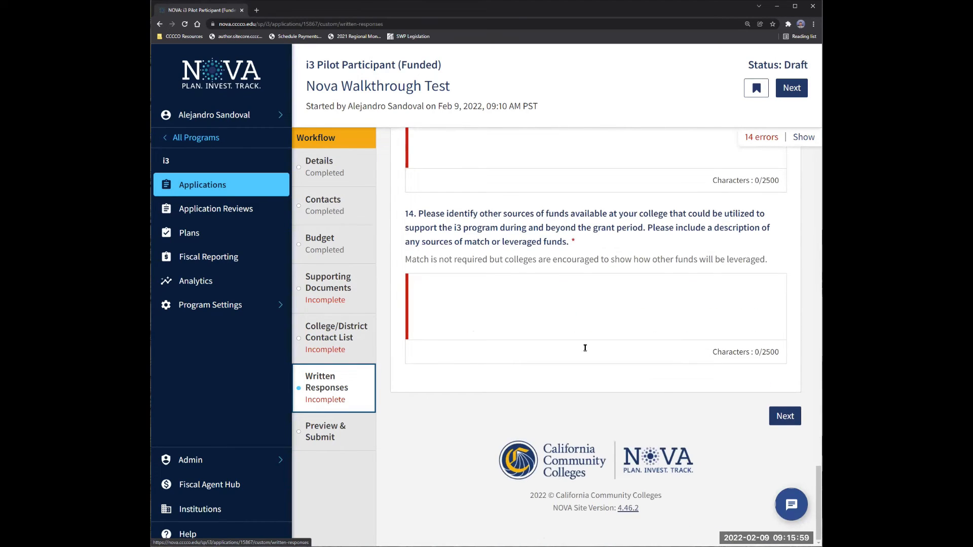
{"action": "scroll", "coordinate": [470, 277], "scroll_direction": "up", "scroll_amount": 7}
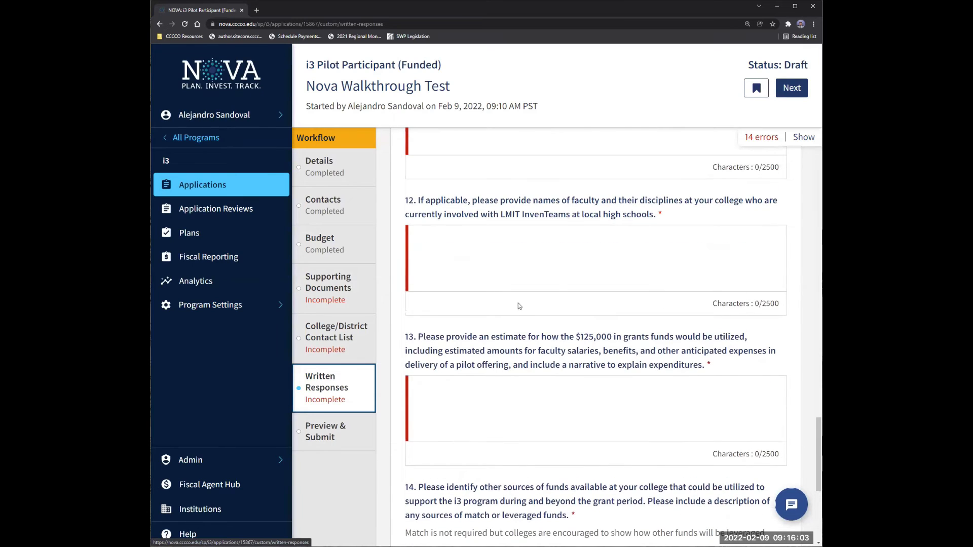
{"action": "scroll", "coordinate": [539, 293], "scroll_direction": "up", "scroll_amount": 5}
{"action": "scroll", "coordinate": [541, 288], "scroll_direction": "up", "scroll_amount": 10}
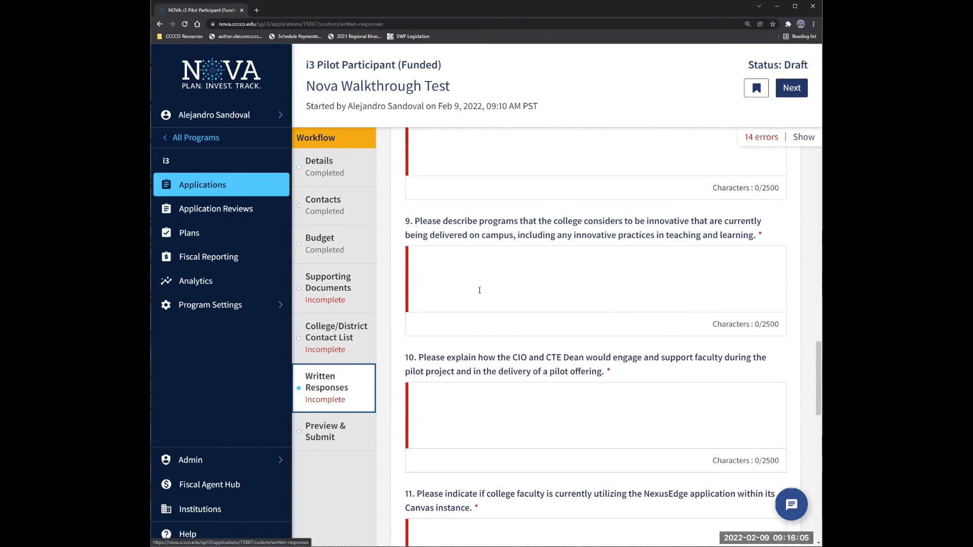
{"action": "scroll", "coordinate": [479, 290], "scroll_direction": "up", "scroll_amount": 10}
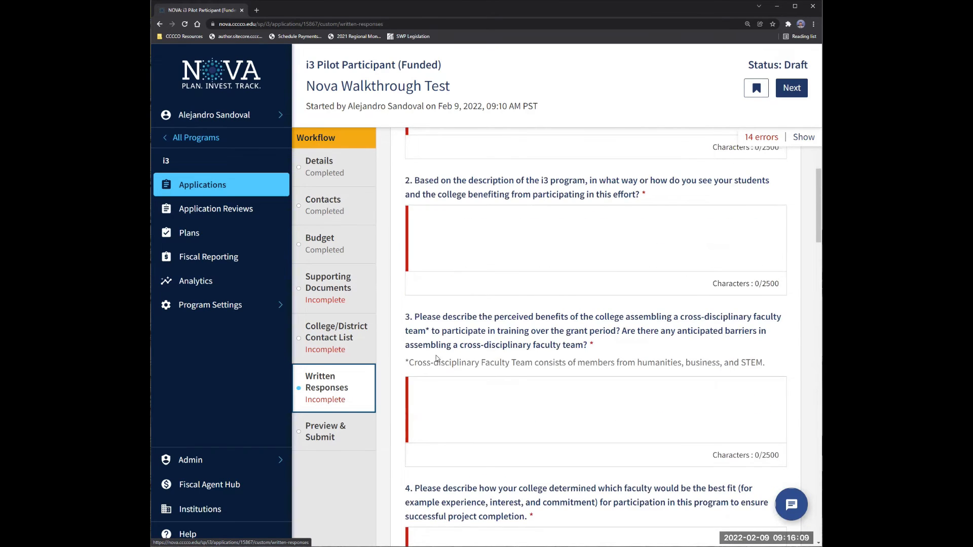
{"action": "scroll", "coordinate": [437, 365], "scroll_direction": "up", "scroll_amount": 1}
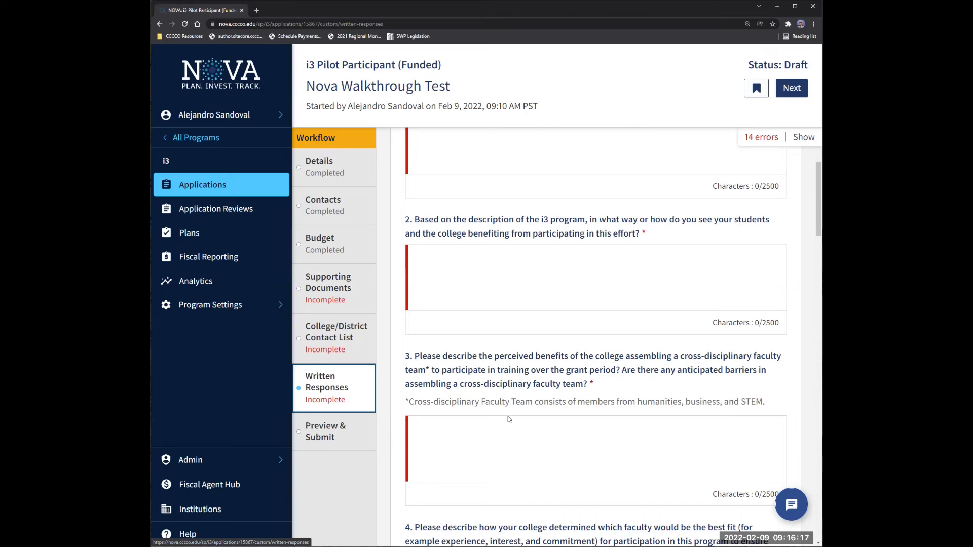
{"action": "scroll", "coordinate": [533, 396], "scroll_direction": "down", "scroll_amount": 3}
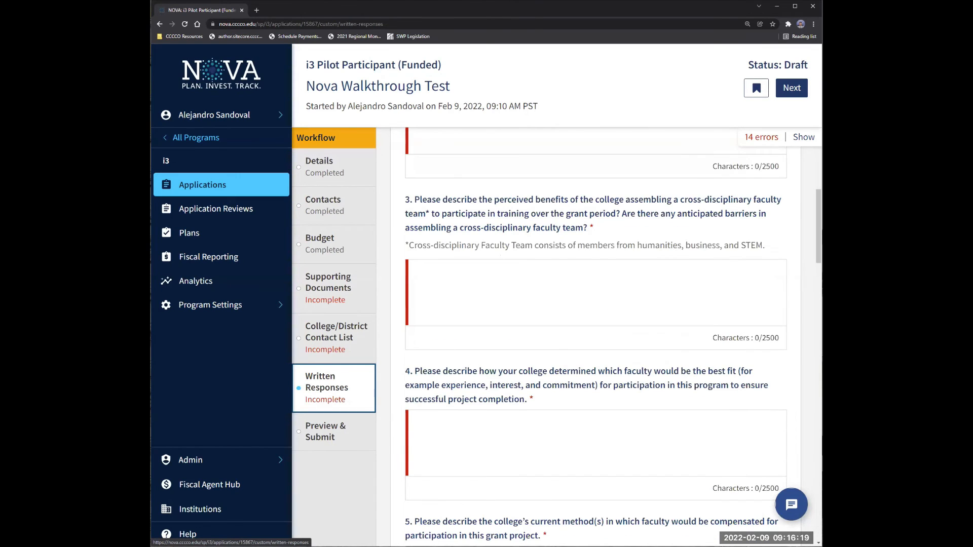
{"action": "scroll", "coordinate": [501, 255], "scroll_direction": "down", "scroll_amount": 20}
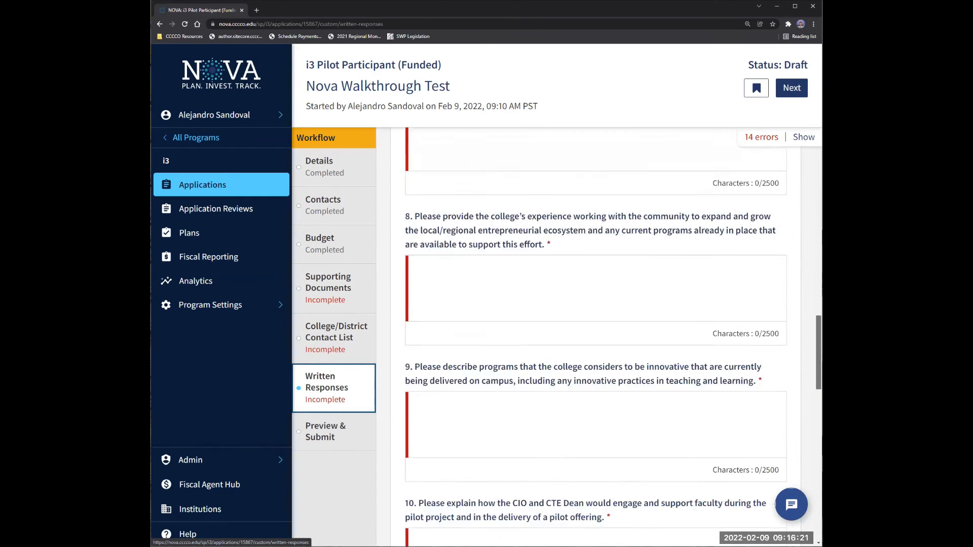
{"action": "scroll", "coordinate": [454, 215], "scroll_direction": "down", "scroll_amount": 10}
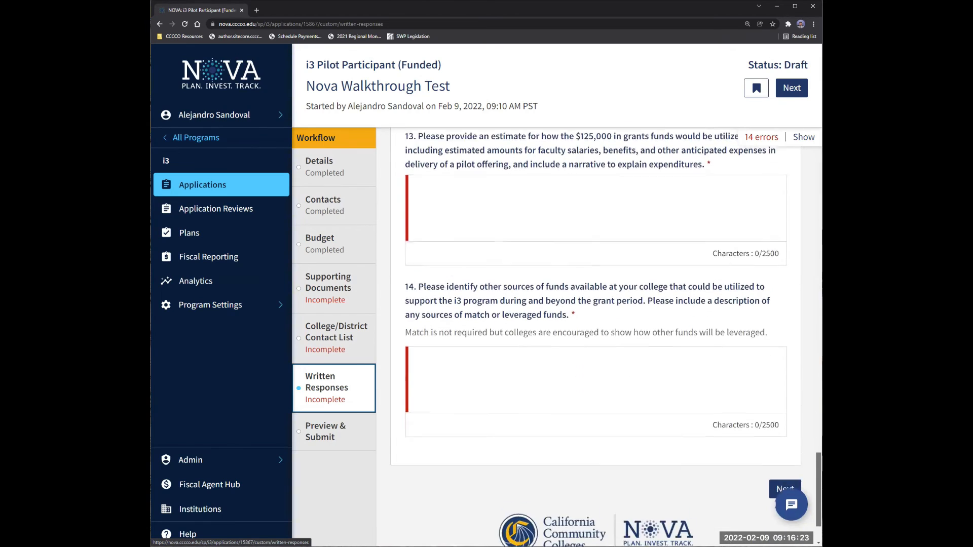
{"action": "scroll", "coordinate": [506, 233], "scroll_direction": "down", "scroll_amount": 2}
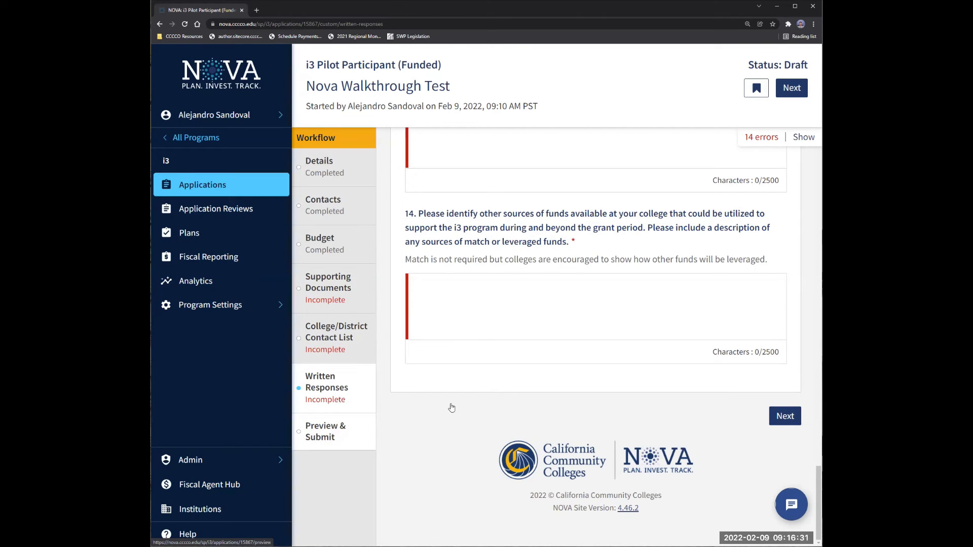
Scroll the Preview & Submit page from Details down to question 14 and the Submit button.
{"action": "left_click", "coordinate": [341, 434]}
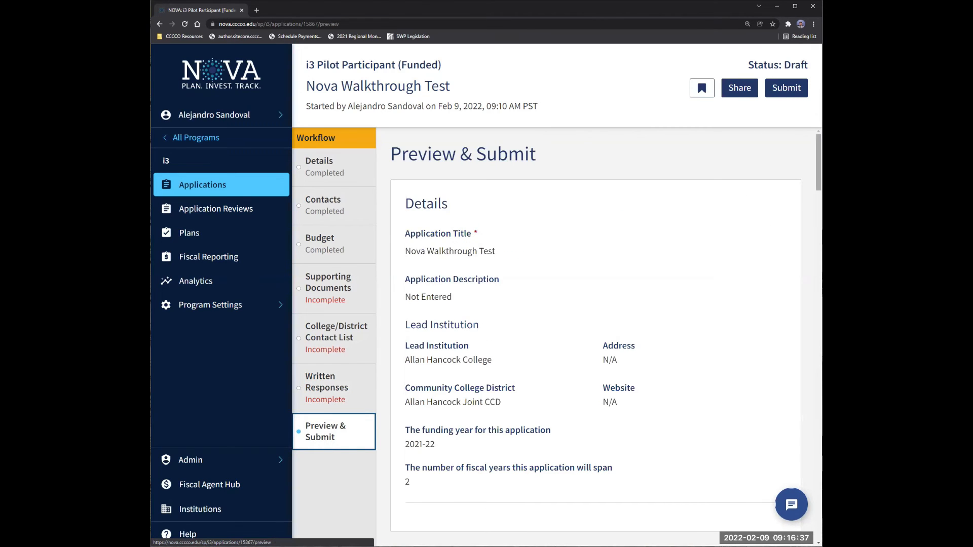
{"action": "scroll", "coordinate": [795, 293], "scroll_direction": "down", "scroll_amount": 15}
{"action": "scroll", "coordinate": [795, 293], "scroll_direction": "down", "scroll_amount": 15}
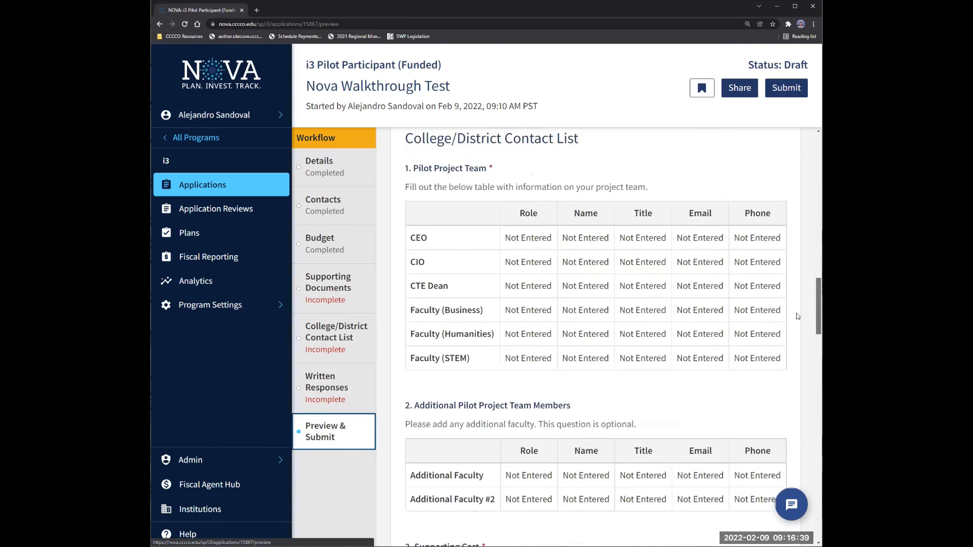
{"action": "scroll", "coordinate": [591, 171], "scroll_direction": "down", "scroll_amount": 15}
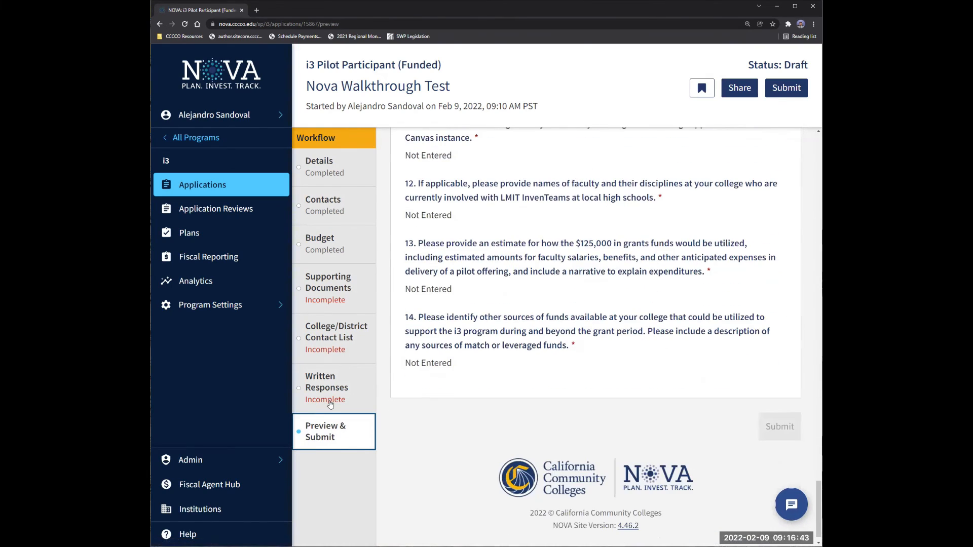
{"action": "left_click", "coordinate": [329, 304]}
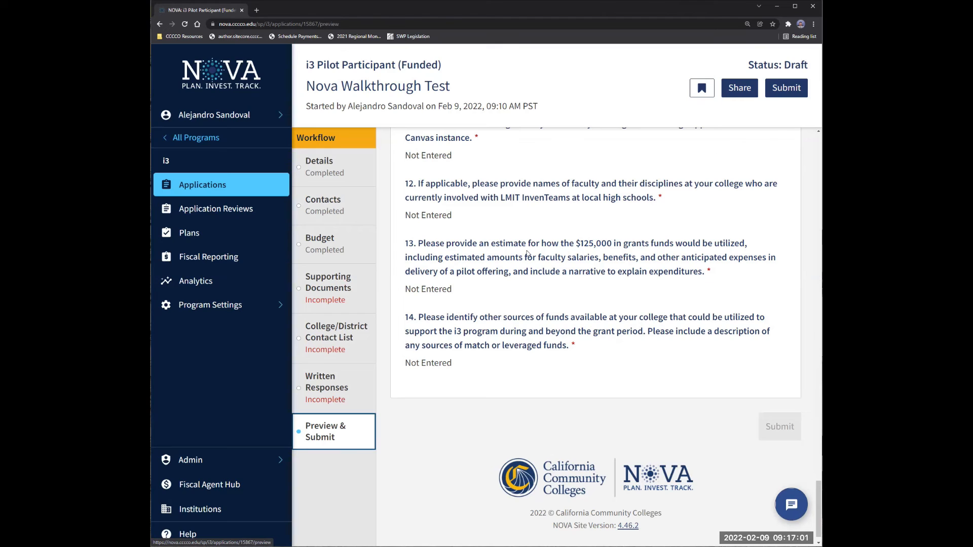
{"action": "left_click", "coordinate": [739, 89]}
{"action": "left_click", "coordinate": [349, 243]}
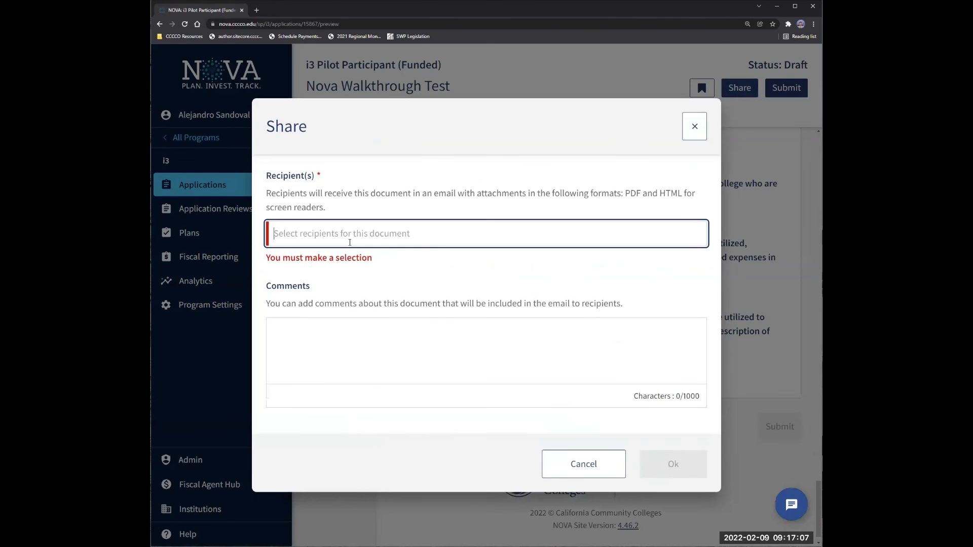
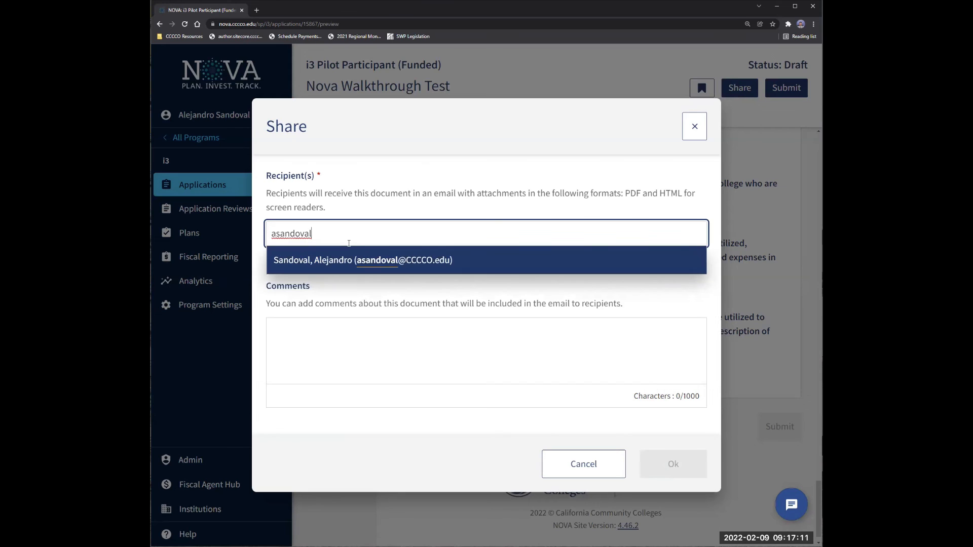
{"action": "left_click", "coordinate": [360, 258]}
{"action": "scroll", "coordinate": [443, 380], "scroll_direction": "down", "scroll_amount": 1}
{"action": "left_click", "coordinate": [443, 380]}
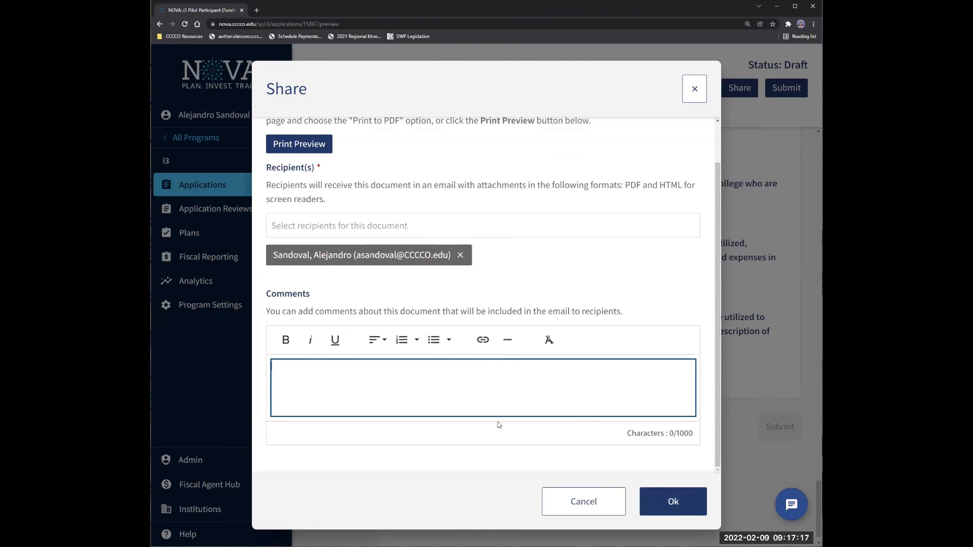
{"action": "left_click", "coordinate": [693, 90]}
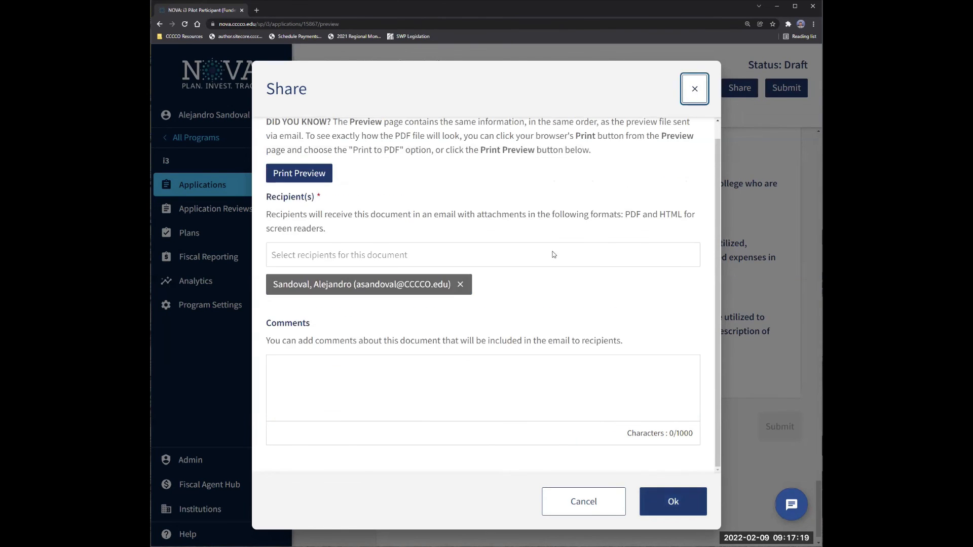
Go to the NOVA Help Desk and start a Submit Support Request.
{"action": "scroll", "coordinate": [614, 279], "scroll_direction": "up", "scroll_amount": 10}
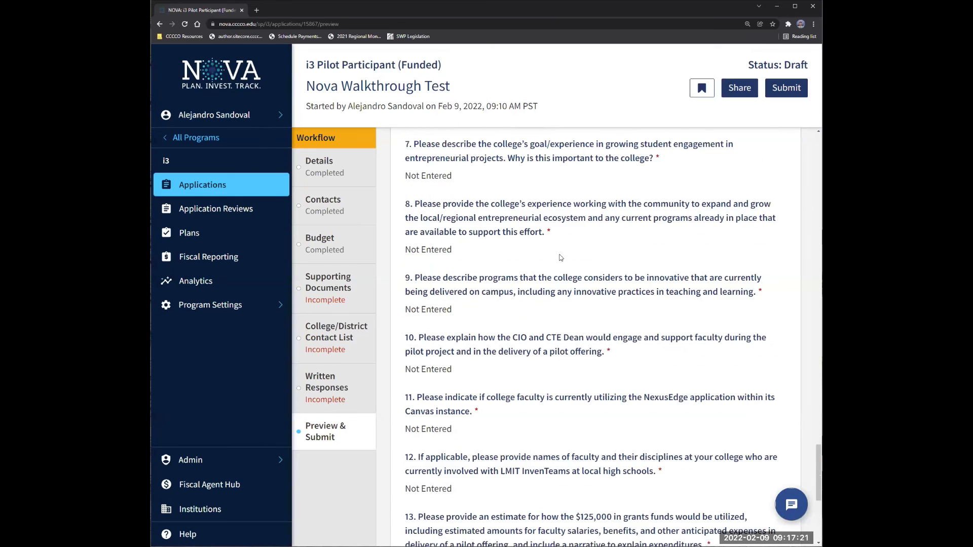
{"action": "scroll", "coordinate": [558, 256], "scroll_direction": "up", "scroll_amount": 2}
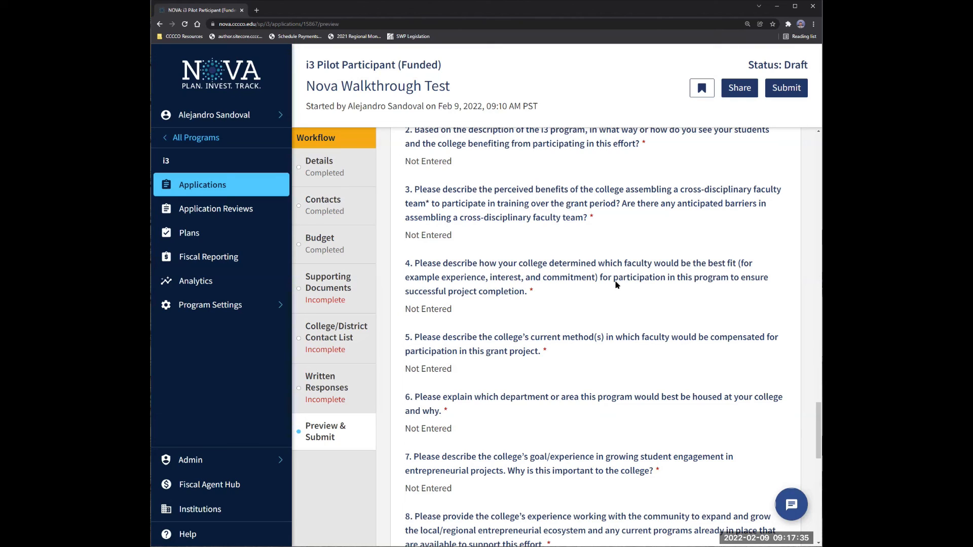
{"action": "scroll", "coordinate": [604, 284], "scroll_direction": "down", "scroll_amount": 5}
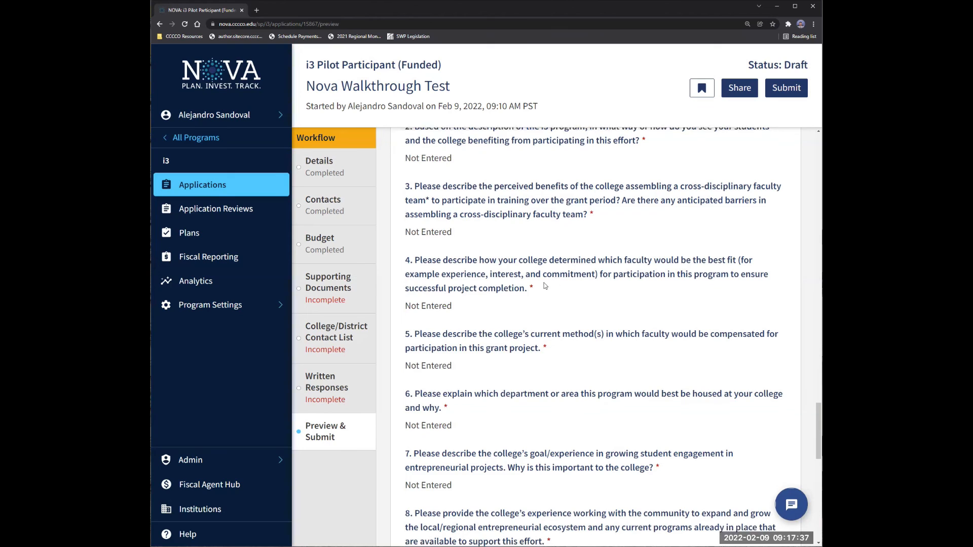
{"action": "scroll", "coordinate": [367, 322], "scroll_direction": "down", "scroll_amount": 4}
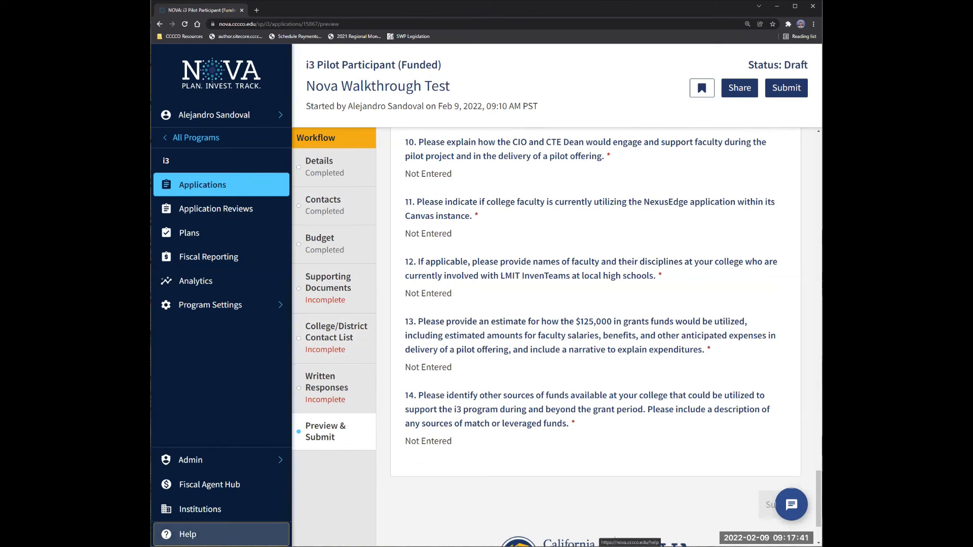
{"action": "key", "text": "Return"}
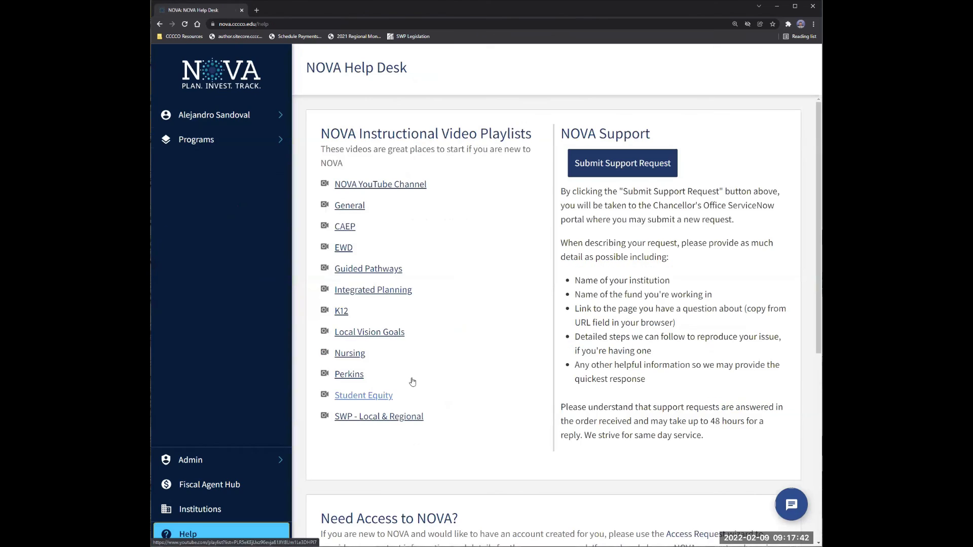
{"action": "left_click", "coordinate": [614, 164]}
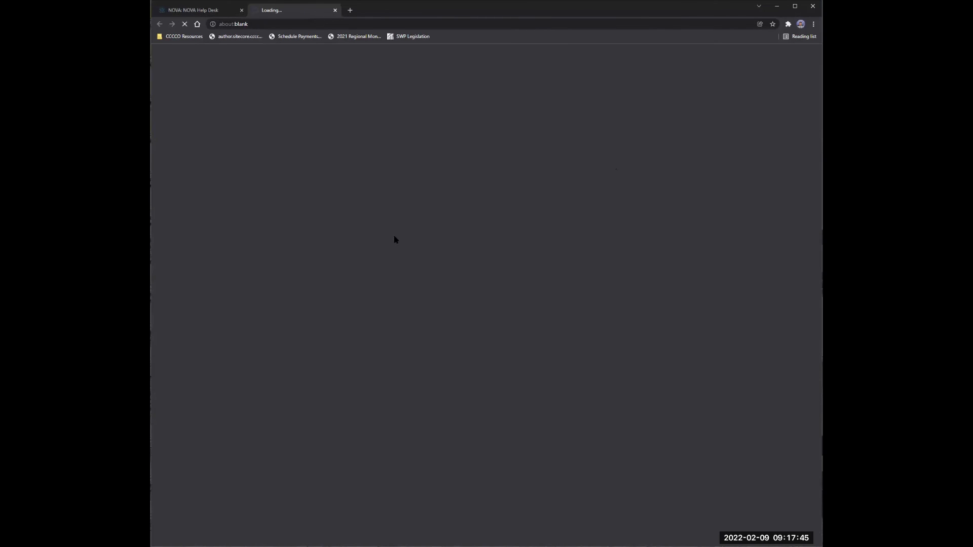